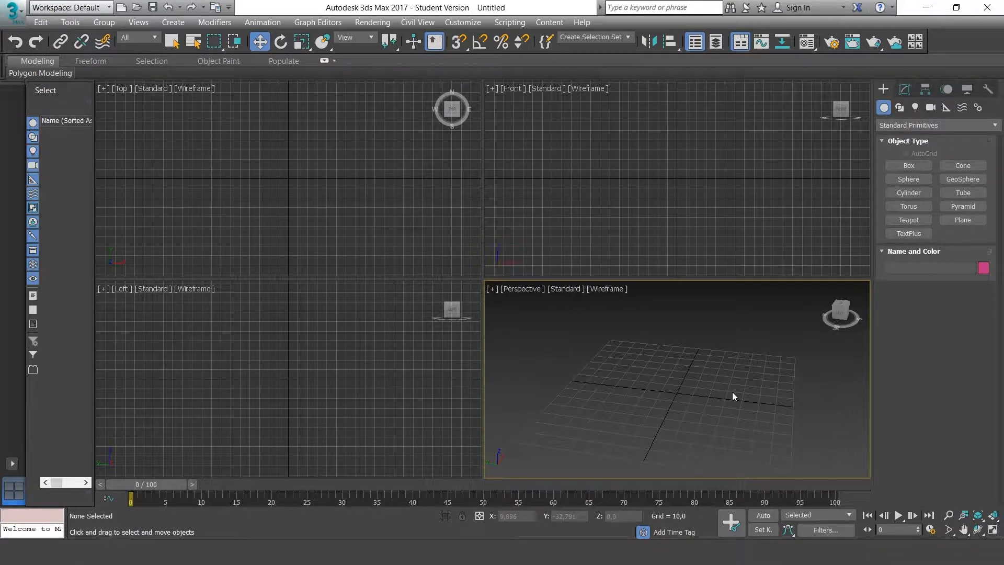
- Create a box about 26 long, 40 wide and 17 high near the grid centre in the Perspective viewport
mouse_move(735, 388)
middle_mouse_down()
mouse_move(712, 386)
mouse_move(722, 382)
middle_mouse_up()
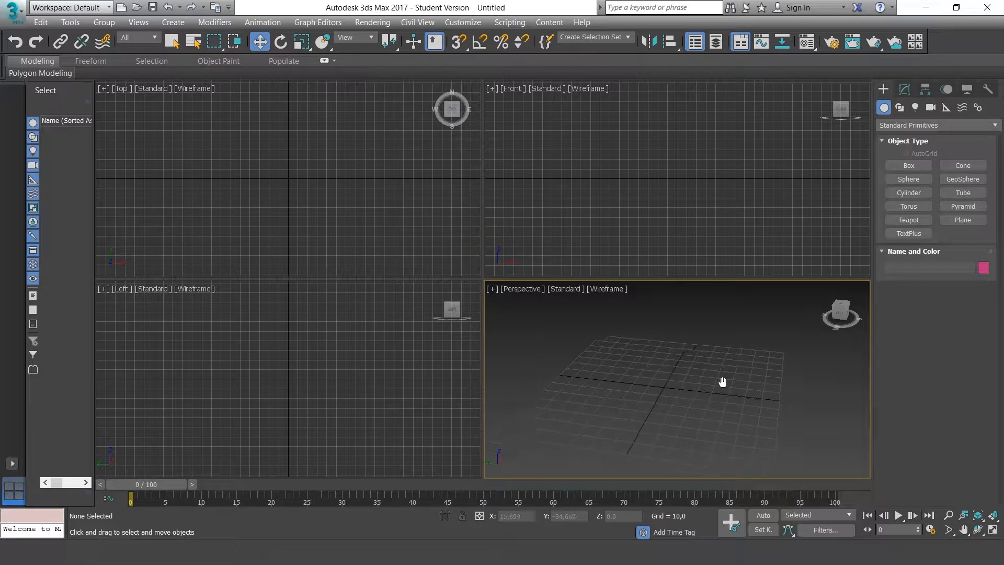
left_click(916, 164)
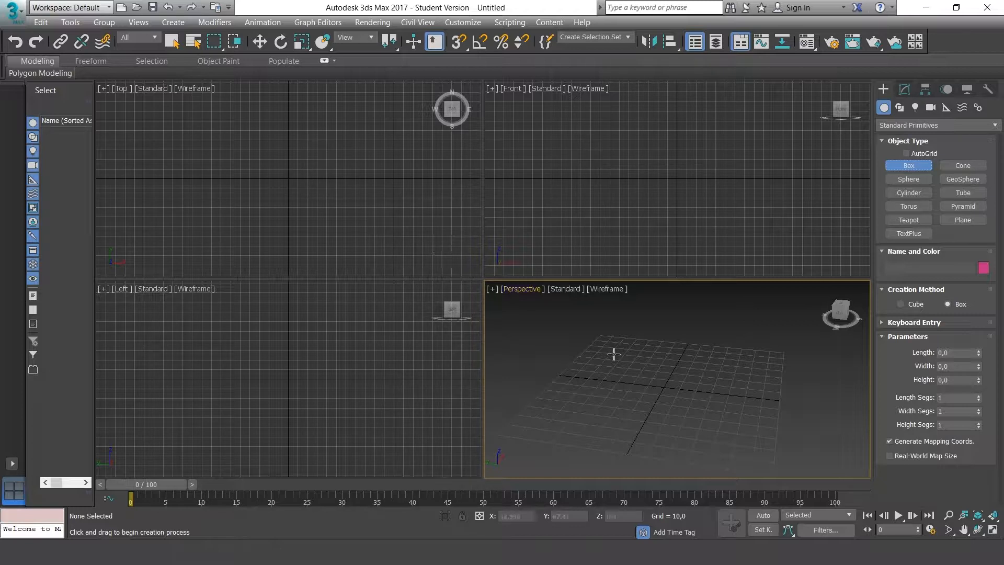
left_click_drag(683, 411, 660, 376)
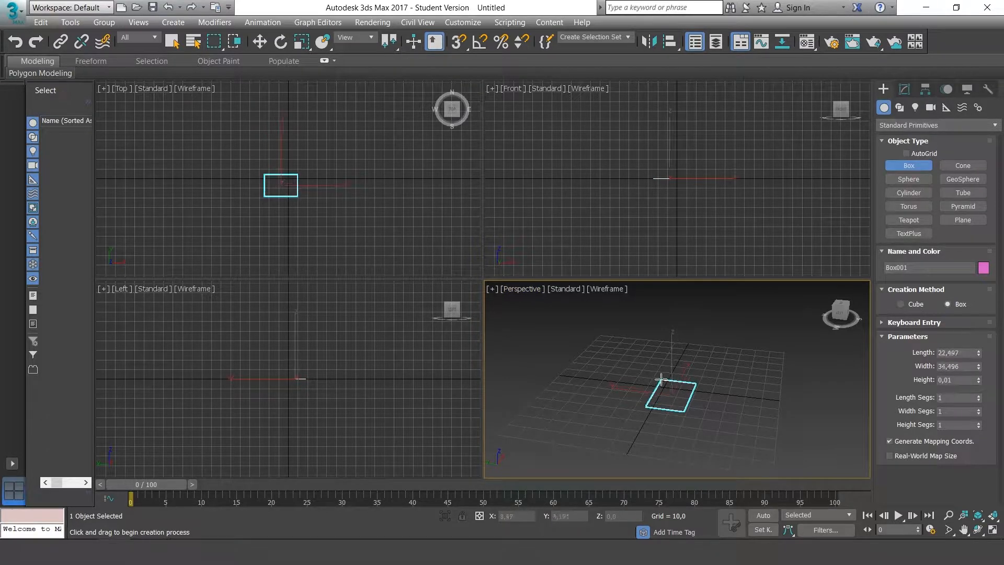
left_click(656, 361)
left_click(670, 339)
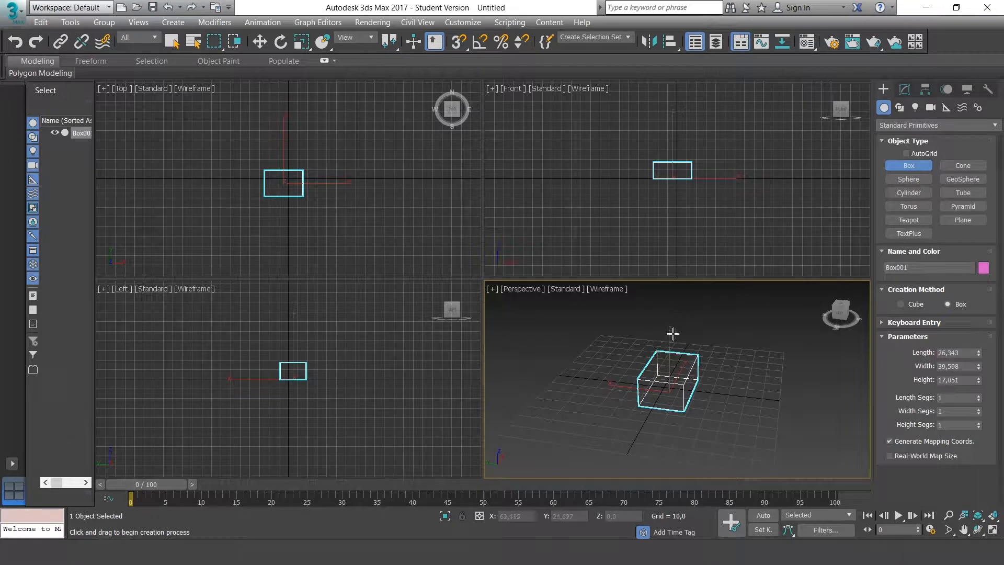
- Draw a second box about 26 by 28 by 19 beside the first one in the Top viewport and delete it
left_click_drag(359, 164, 384, 189)
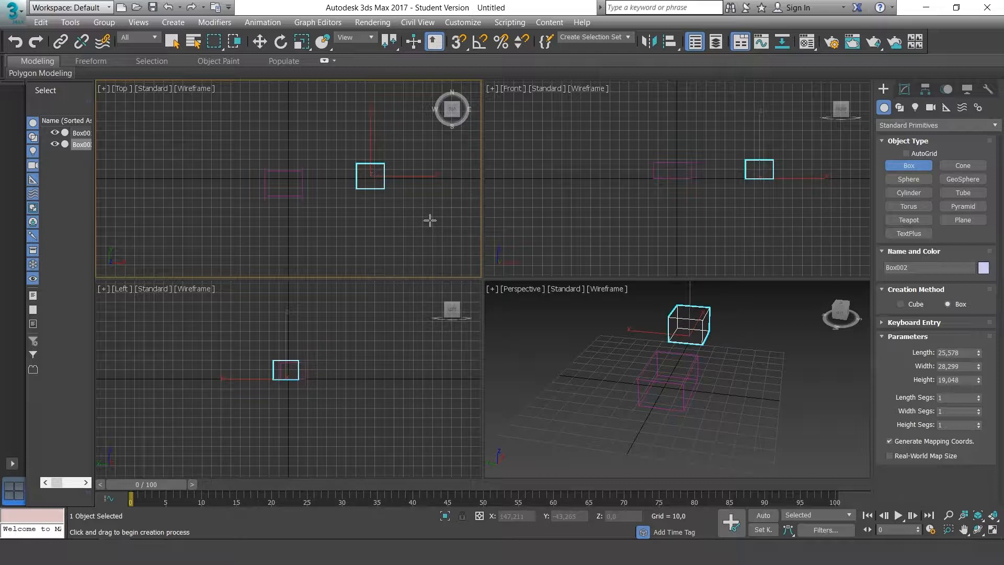
right_click(718, 340)
mouse_move(718, 341)
middle_mouse_down("alt")
mouse_move(645, 345)
mouse_move(745, 341)
mouse_move(717, 350)
mouse_move(682, 335)
mouse_move(755, 343)
mouse_move(699, 359)
mouse_move(746, 345)
mouse_move(673, 354)
mouse_move(732, 346)
mouse_move(711, 348)
middle_mouse_up("alt")
left_click(259, 42)
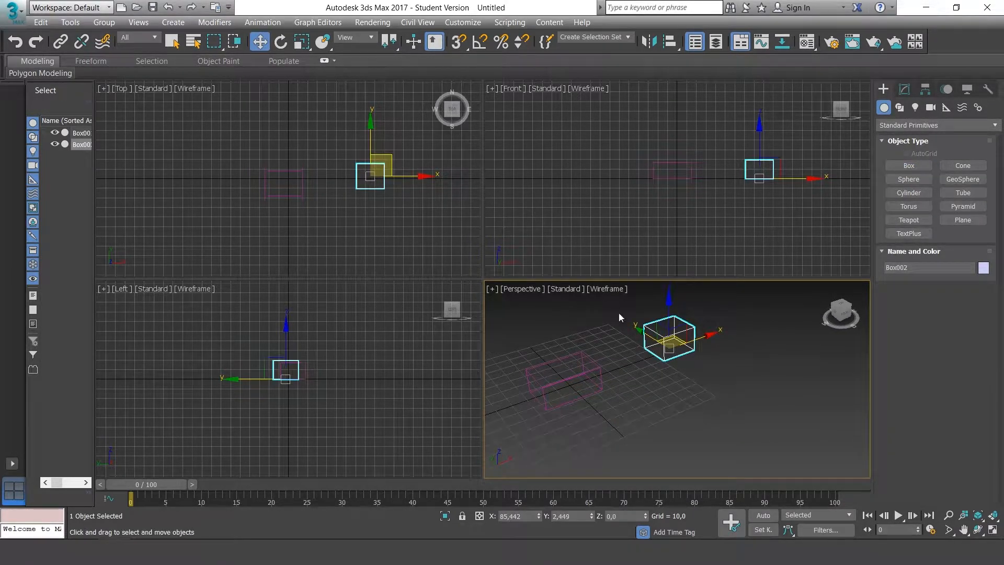
key("Delete")
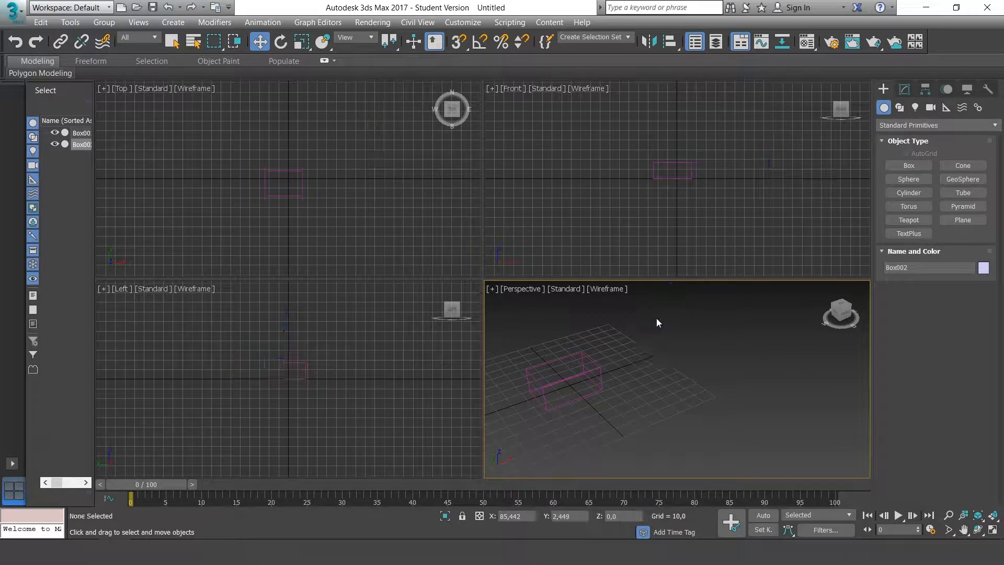
- Select the remaining box and display the Perspective viewport shaded with edged faces
left_click(562, 378)
key("F3")
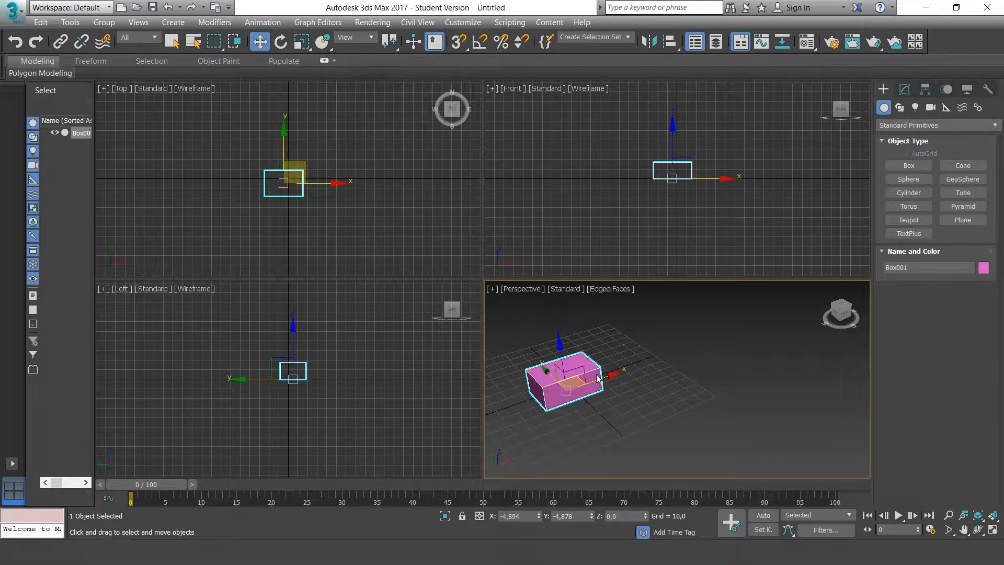
mouse_move(644, 371)
middle_mouse_down("alt")
mouse_move(678, 370)
mouse_move(638, 365)
mouse_move(754, 361)
mouse_move(712, 381)
middle_mouse_up("alt")
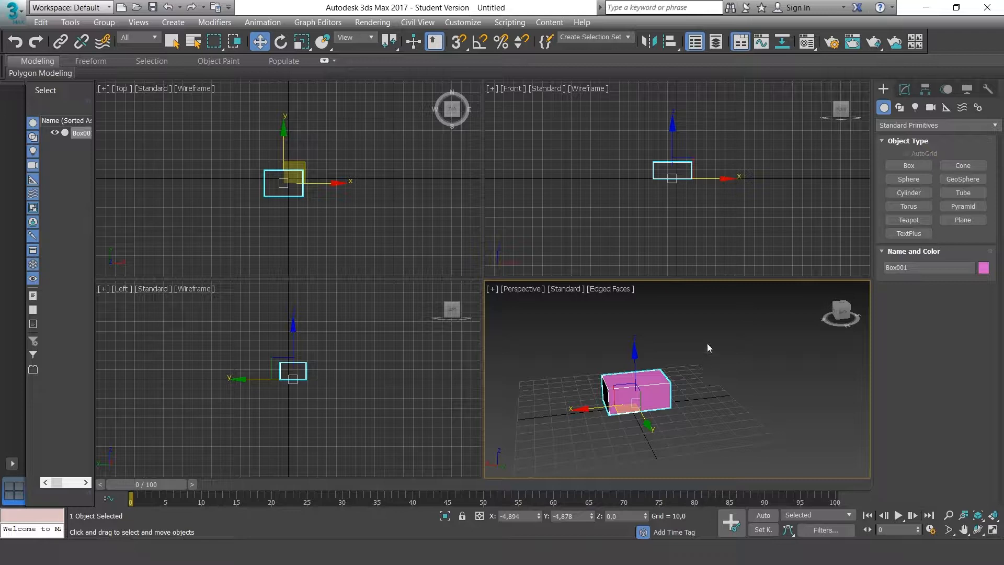
- Resize the box to a length of 32,665, a width of 55,042 and a height of 26,088
left_click(905, 88)
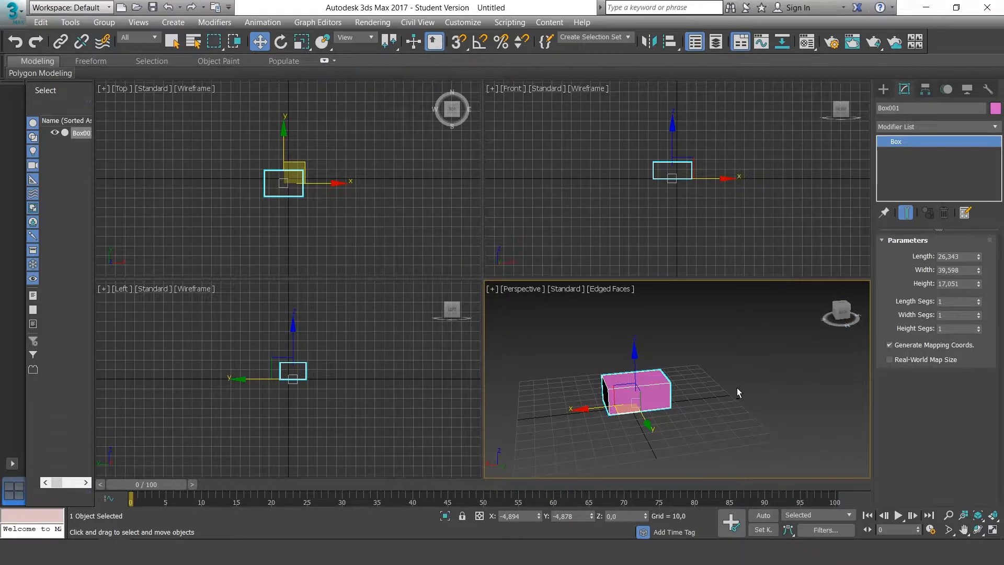
middle_click_drag(736, 388, 718, 390, "alt")
middle_click_drag(670, 366, 695, 364, "alt")
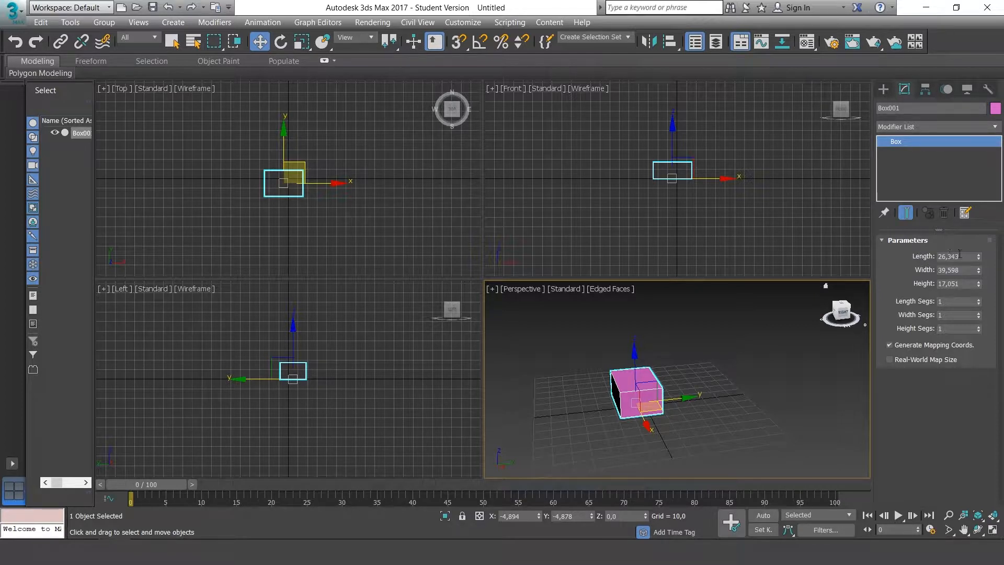
mouse_move(979, 258)
left_mouse_down()
mouse_move(978, 247)
mouse_move(979, 271)
mouse_move(978, 260)
left_mouse_up()
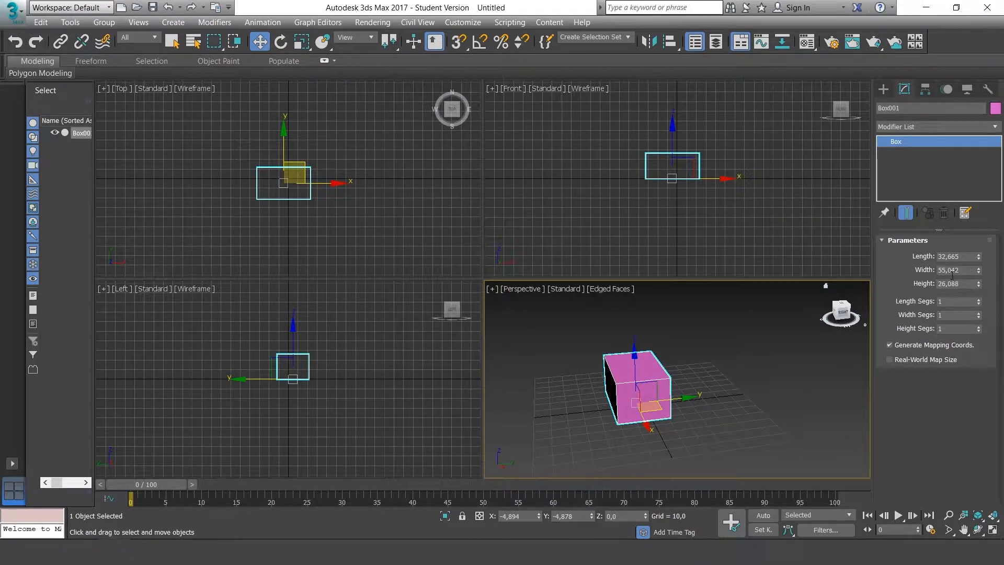
- Divide the box into 4 length segments
middle_click_drag(753, 351, 823, 349, "alt")
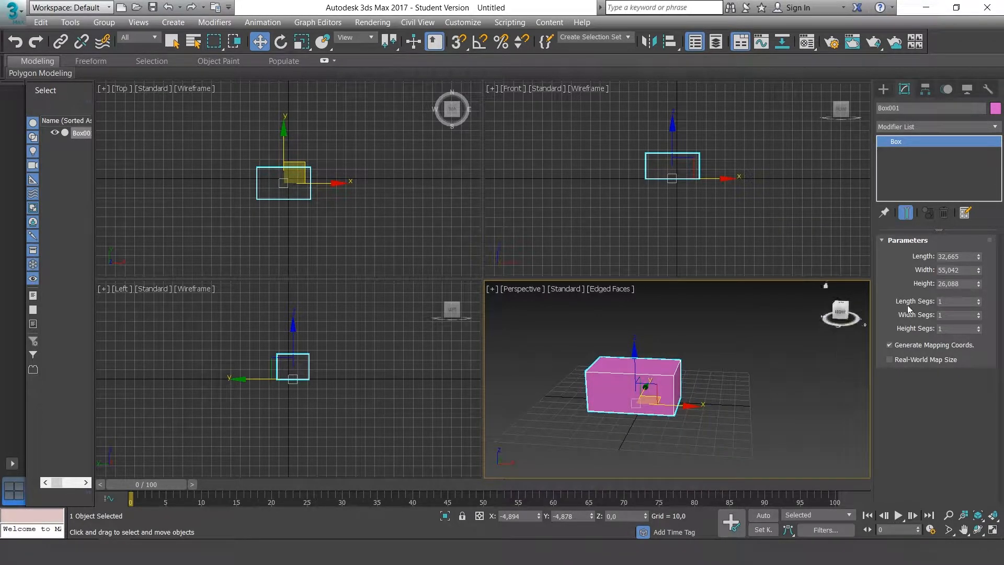
middle_click_drag(627, 373, 732, 356, "alt")
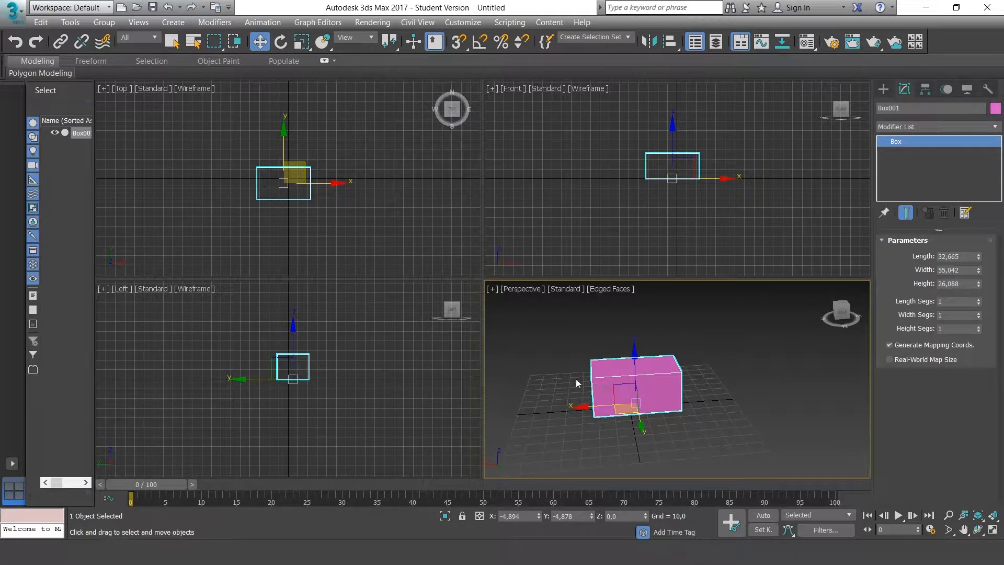
middle_click_drag(575, 378, 629, 390, "alt")
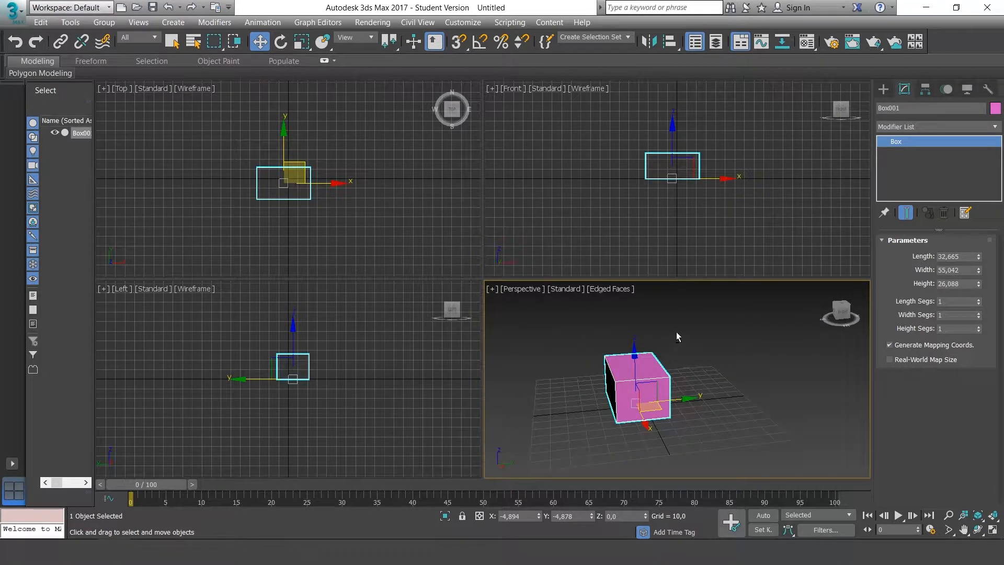
middle_click_drag(676, 332, 664, 348, "alt")
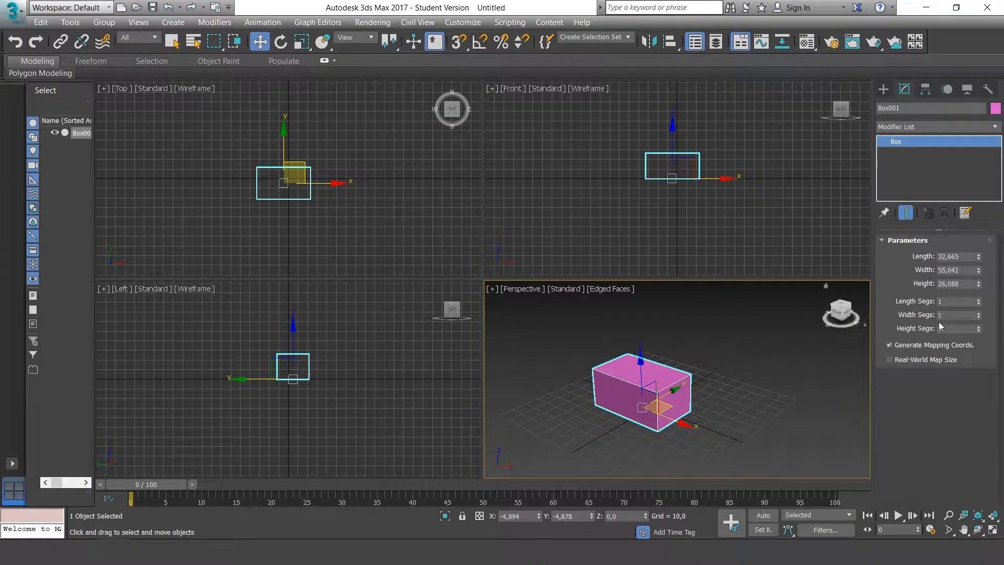
left_click(978, 300)
left_click(979, 300)
left_click(979, 301)
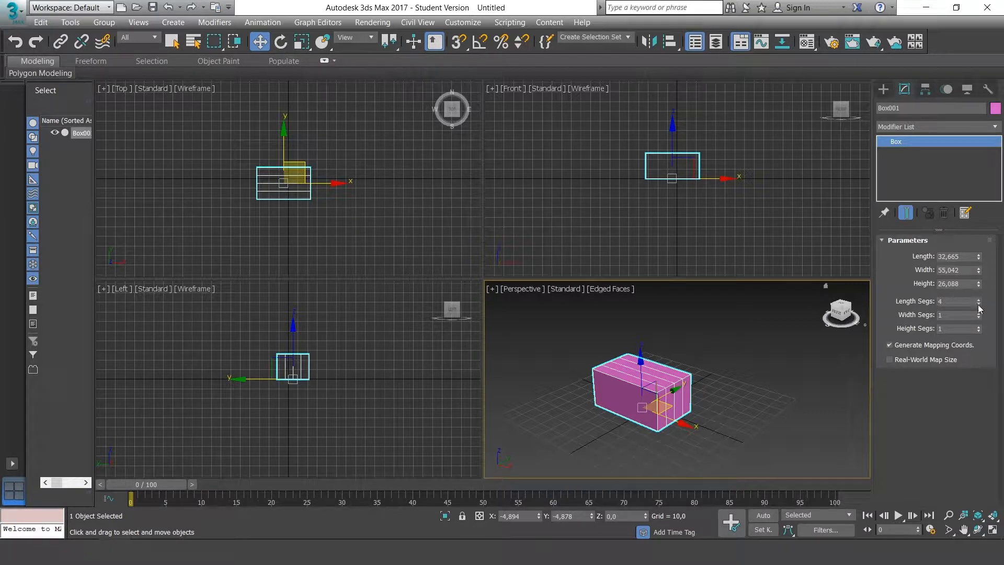
- Divide the box into 5 width segments and 4 height segments
left_click(978, 313)
left_click(978, 313)
left_click(978, 313)
left_click(979, 314)
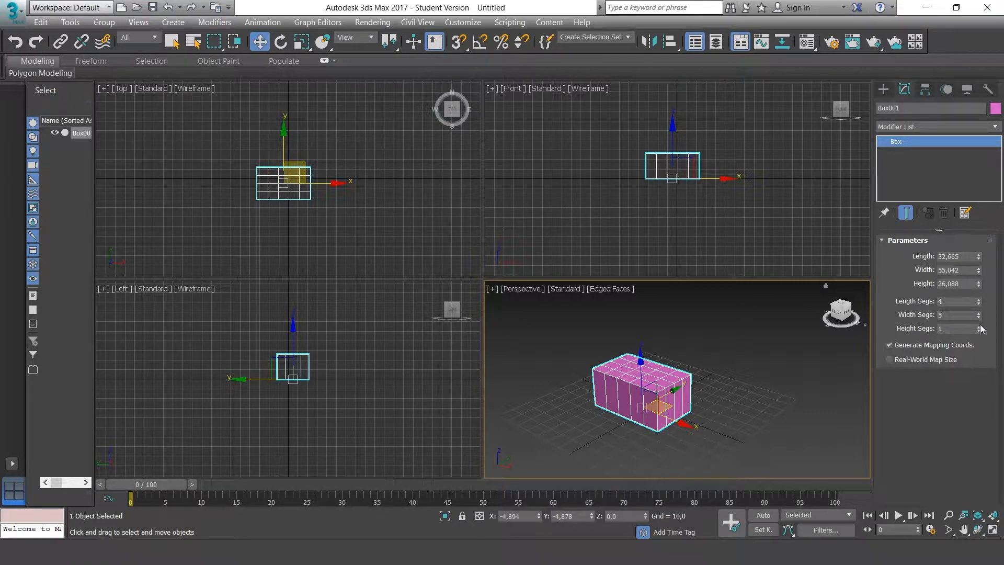
left_click(978, 327)
left_click(979, 327)
left_click(978, 326)
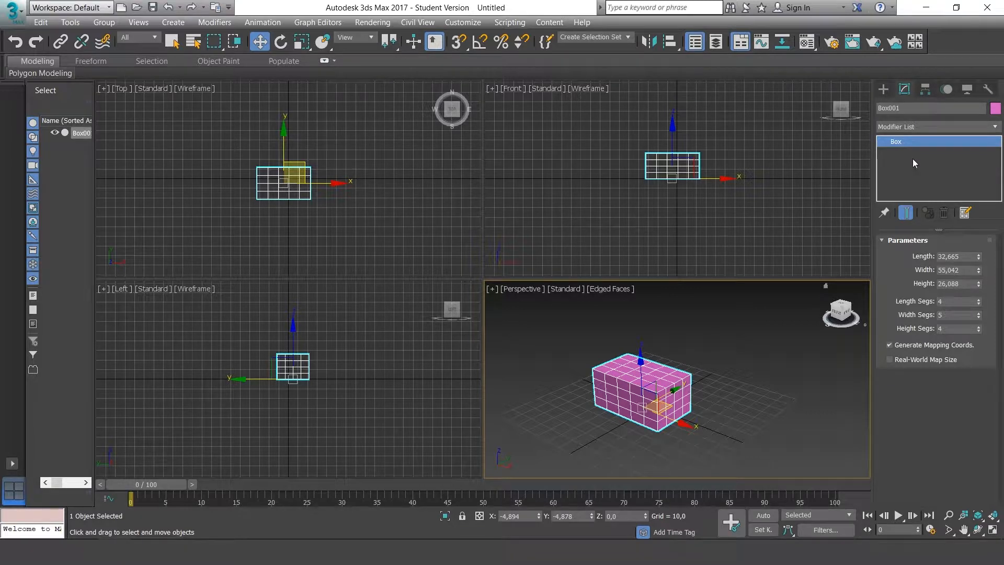
- Create a pointed cone with a base radius of about 17 and a height of about 31 beside the box
left_click(882, 89)
left_click(960, 165)
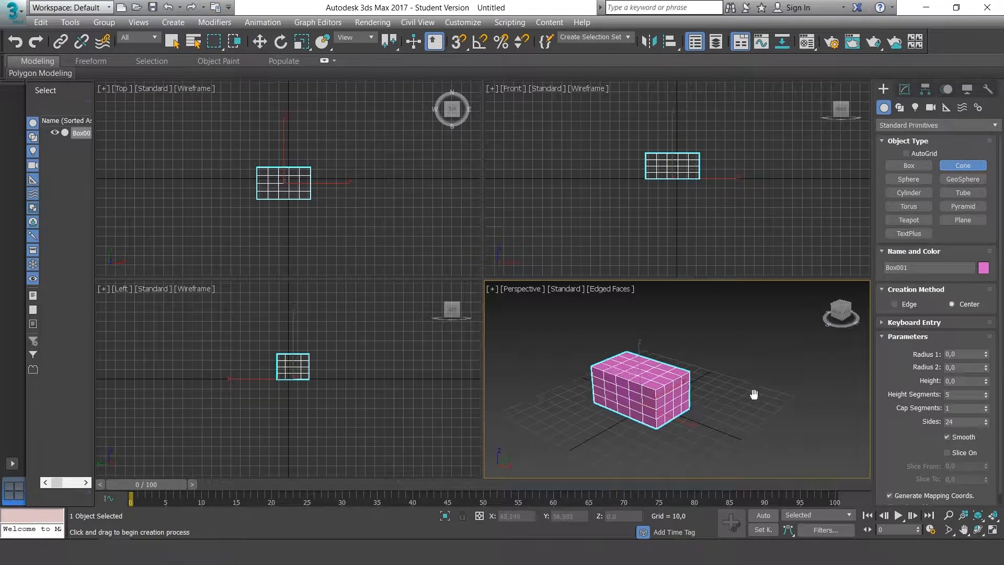
middle_click_drag(753, 394, 741, 423)
left_click_drag(754, 430, 787, 431)
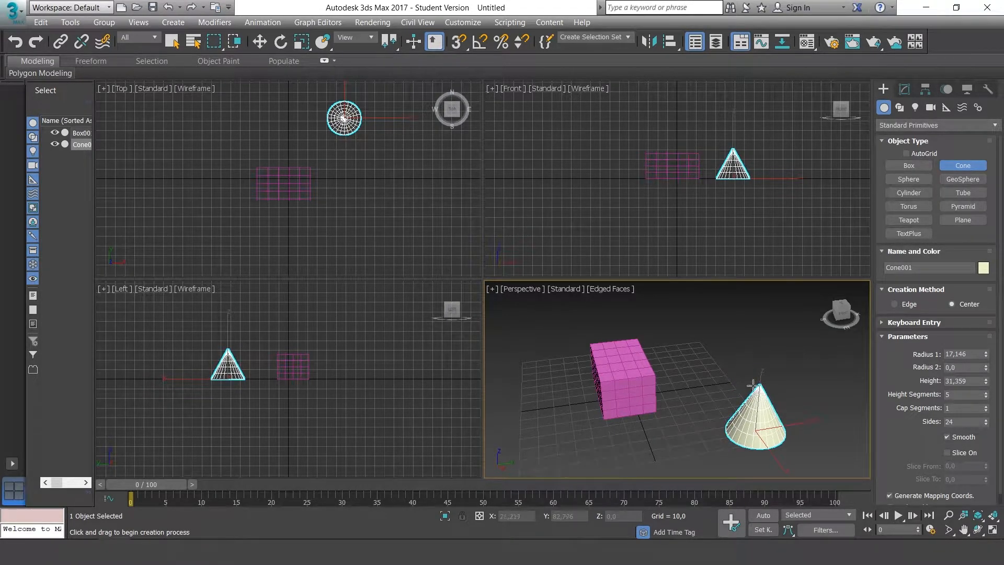
- Draw a second cone about 17 in radius and 15 high in front of the box and delete it
middle_click_drag(759, 392, 765, 361)
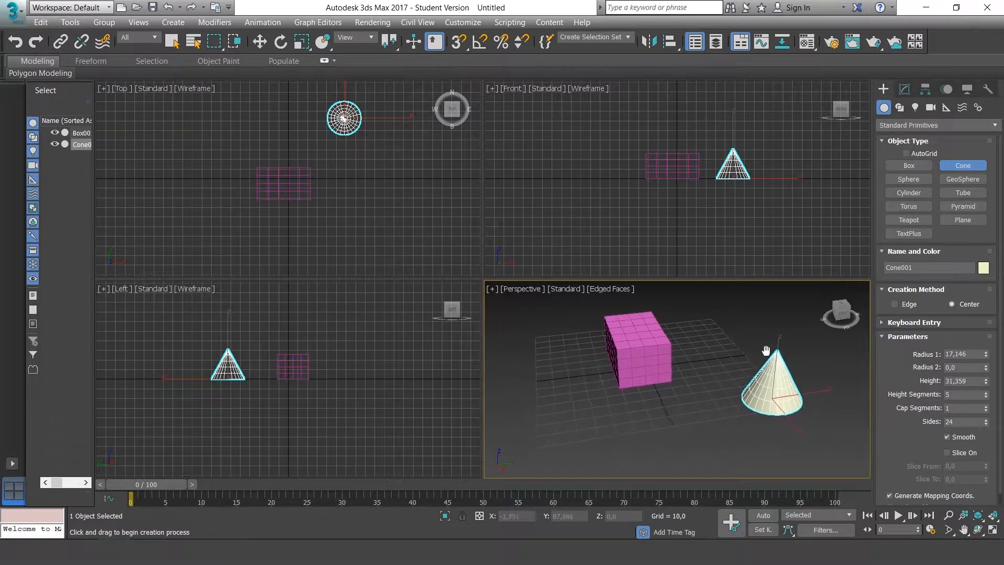
left_click(644, 432)
left_click_drag(642, 426, 676, 431)
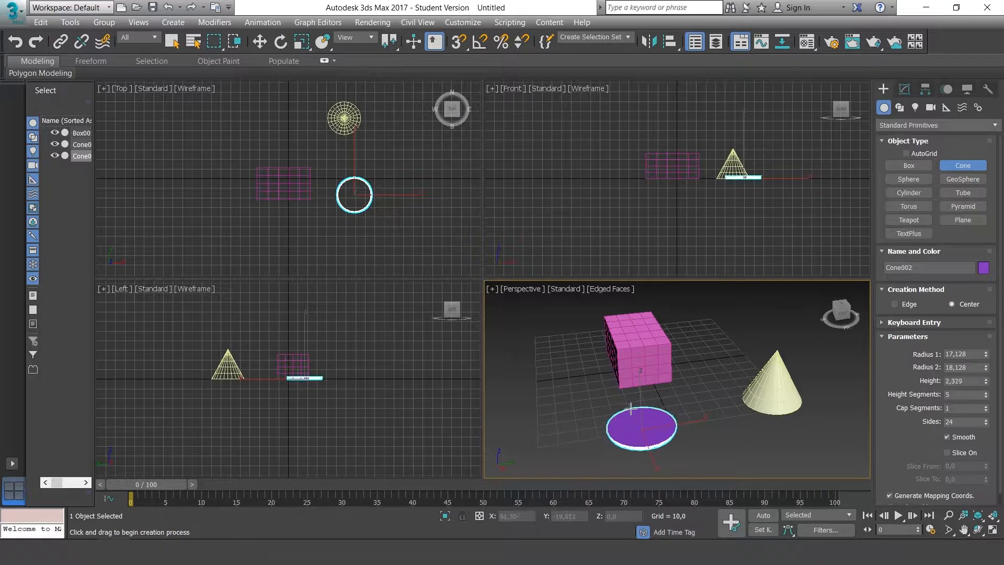
left_click(630, 386)
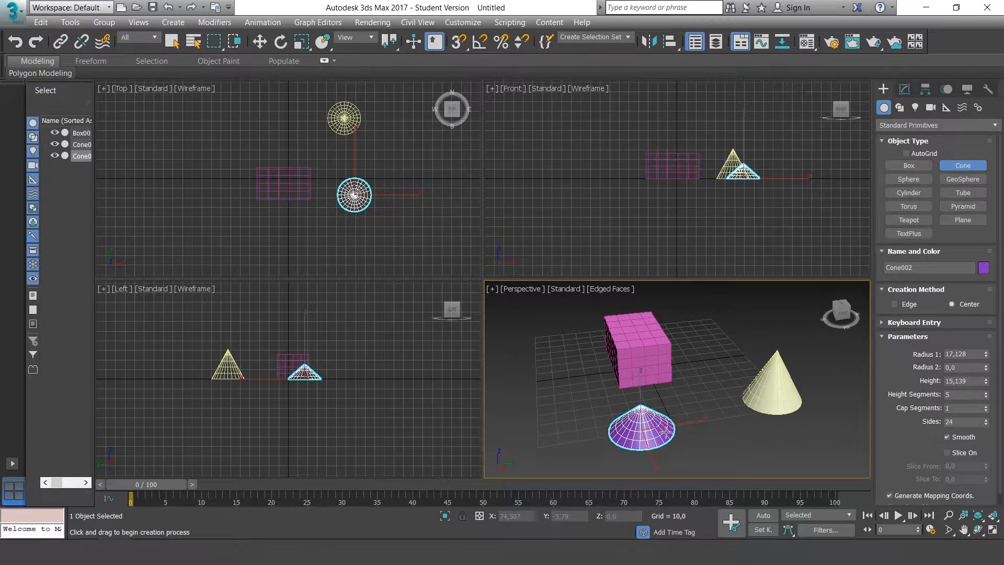
key("w")
left_click_drag(683, 469, 610, 426)
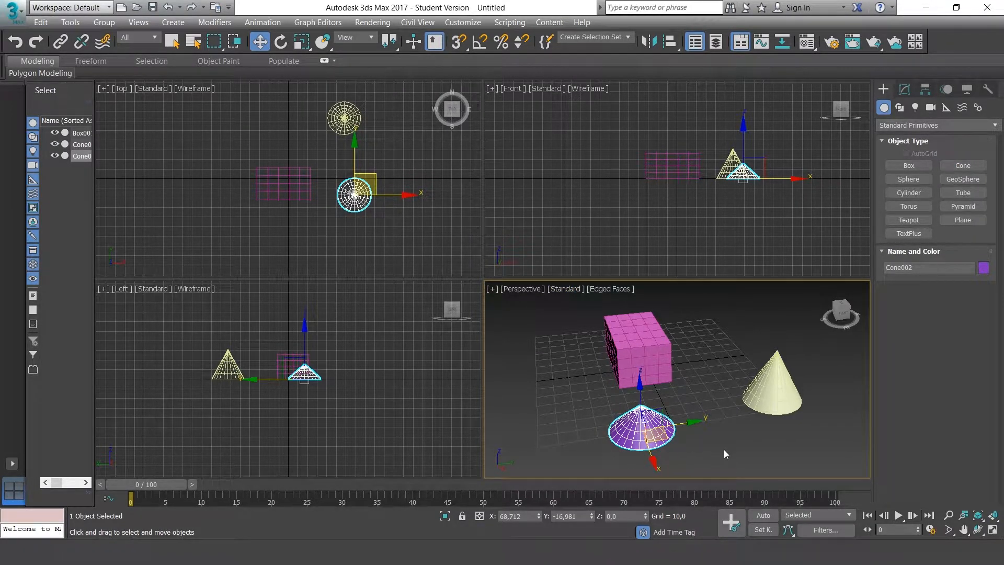
key("Delete")
- Select the remaining cone and set its Radius 1 to 15,089 and Radius 2 to 0,58
left_click(770, 385)
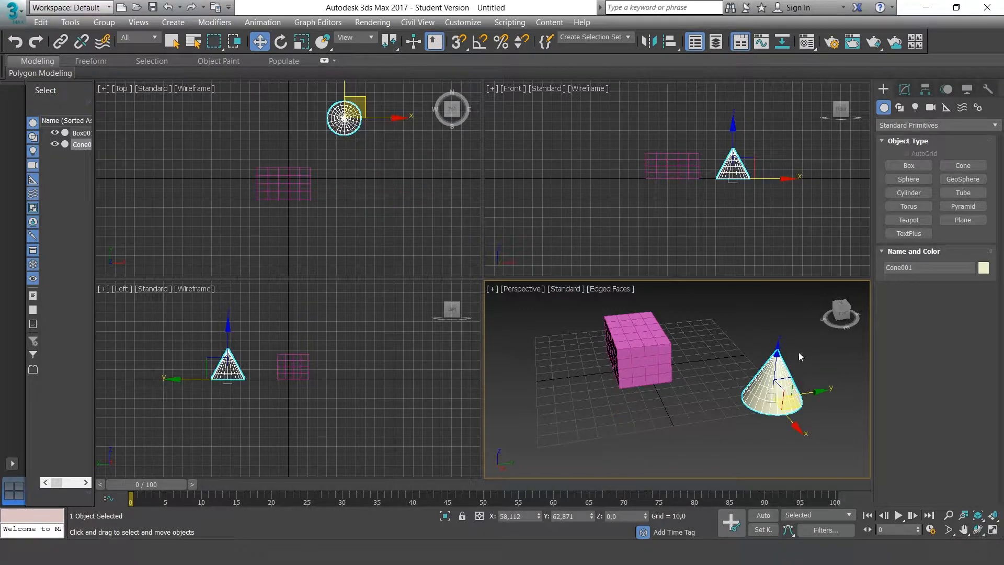
left_click(906, 92)
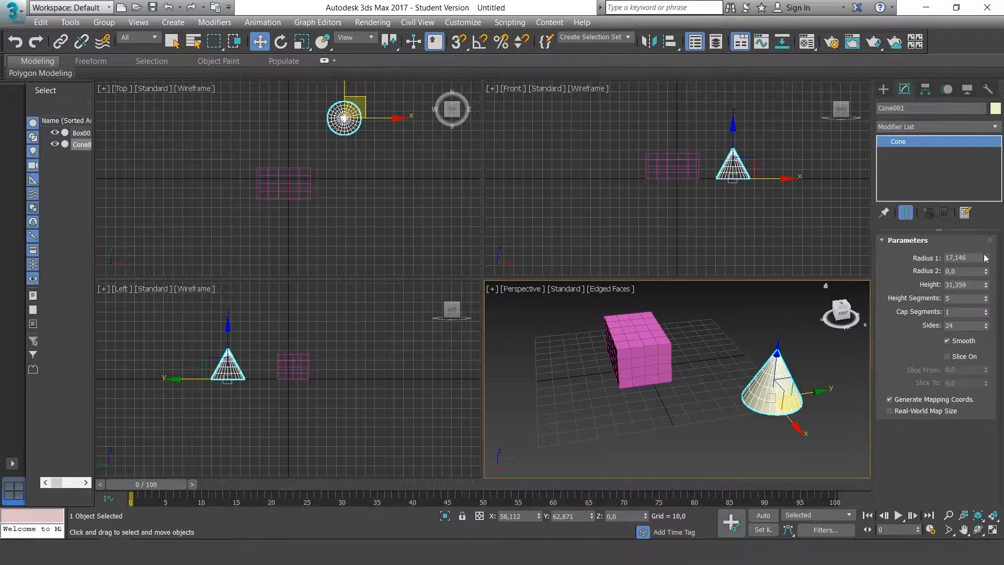
mouse_move(985, 258)
left_mouse_down()
mouse_move(988, 220)
mouse_move(988, 251)
left_mouse_up()
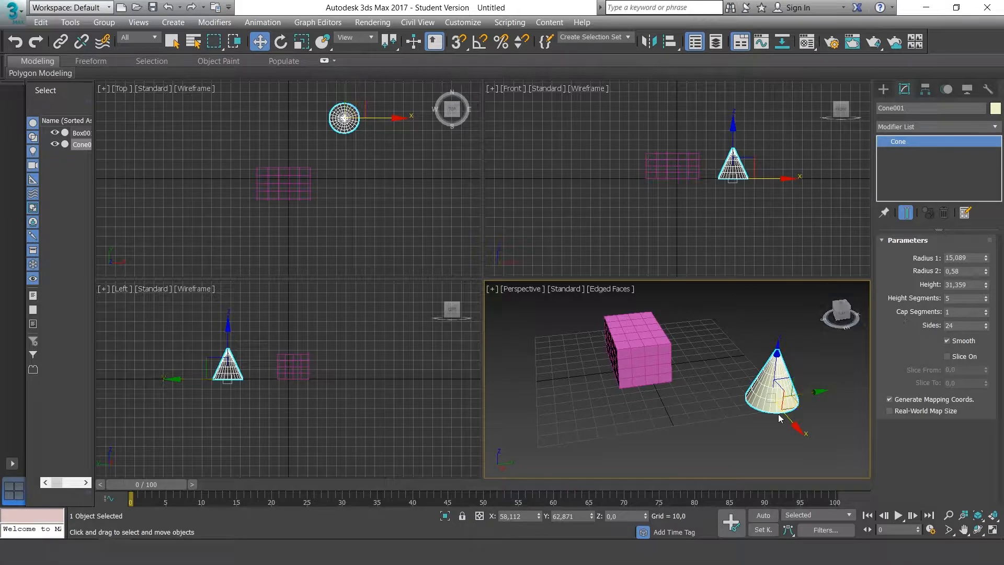
- Raise the cone's cap segments to 10 while viewing its base from below
middle_click_drag(820, 422, 779, 359, "alt")
scroll(807, 393, "up", 4)
middle_click_drag(770, 357, 784, 313, "alt")
left_click(986, 310)
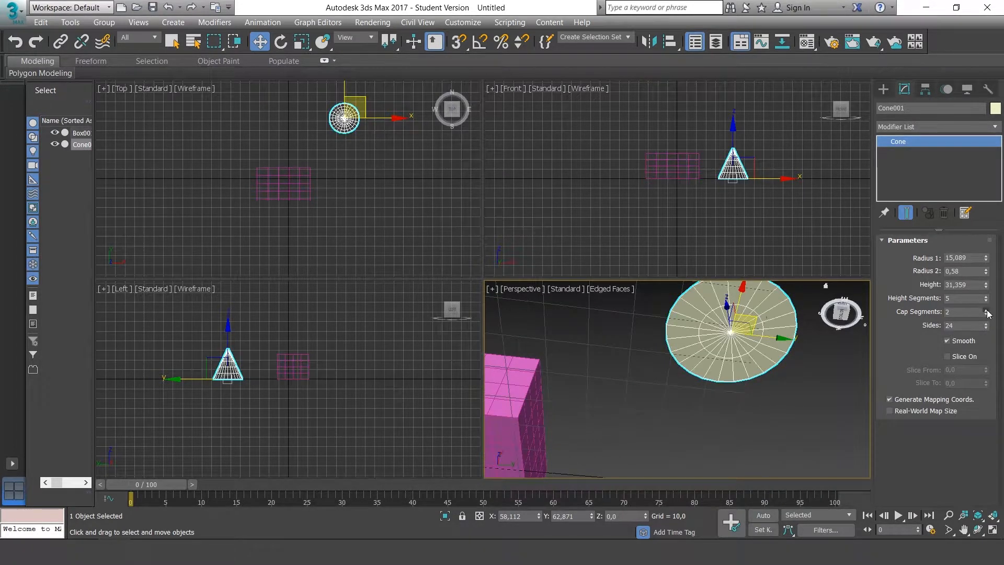
left_click(986, 310)
left_click(986, 310)
left_click(986, 309)
left_click(985, 310)
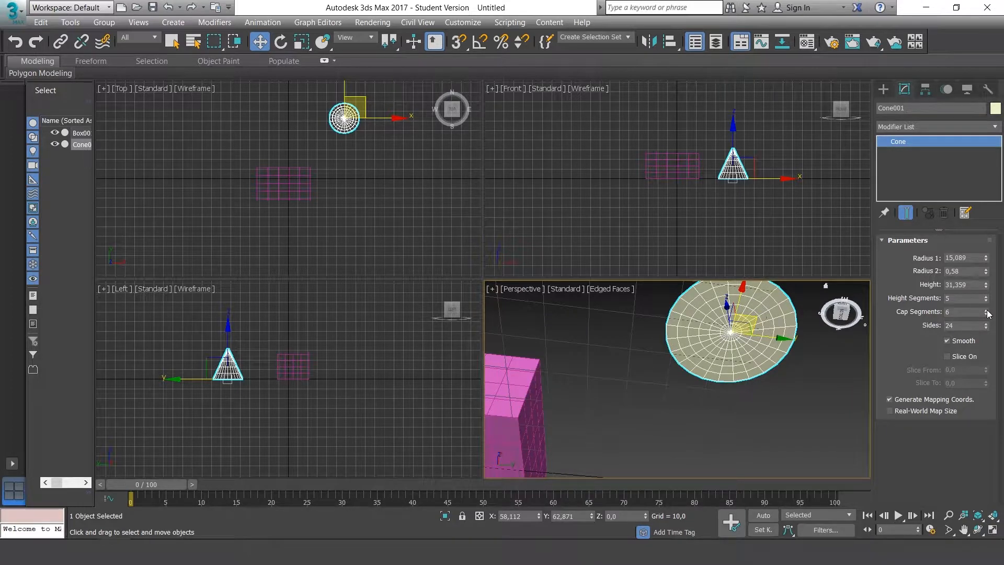
left_click(986, 310)
left_click(985, 310)
- Lower the cone's cap segments back to 1
left_click(986, 314)
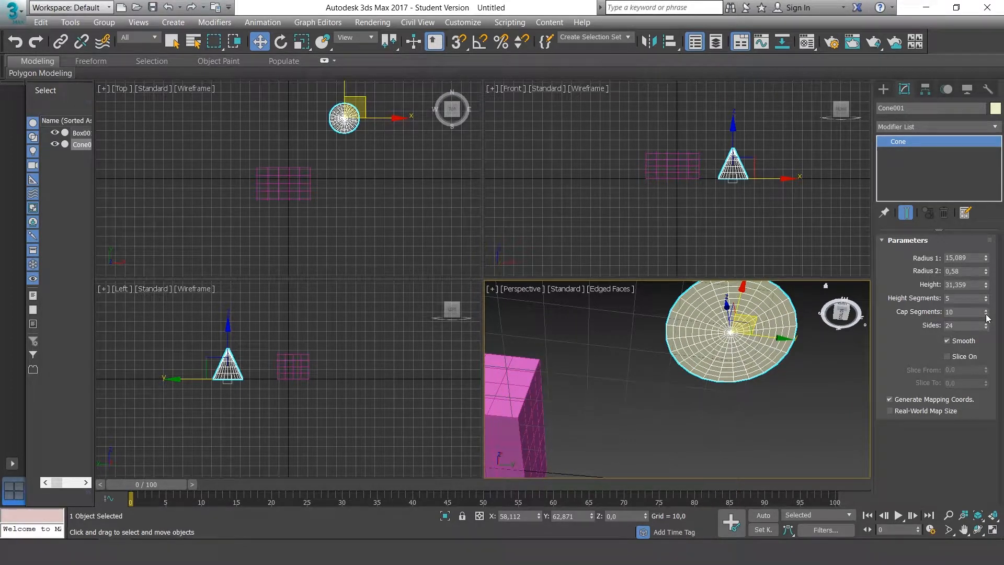
left_click(985, 314)
left_click(986, 313)
left_click(986, 314)
left_click(986, 314)
left_click(986, 313)
left_click(986, 313)
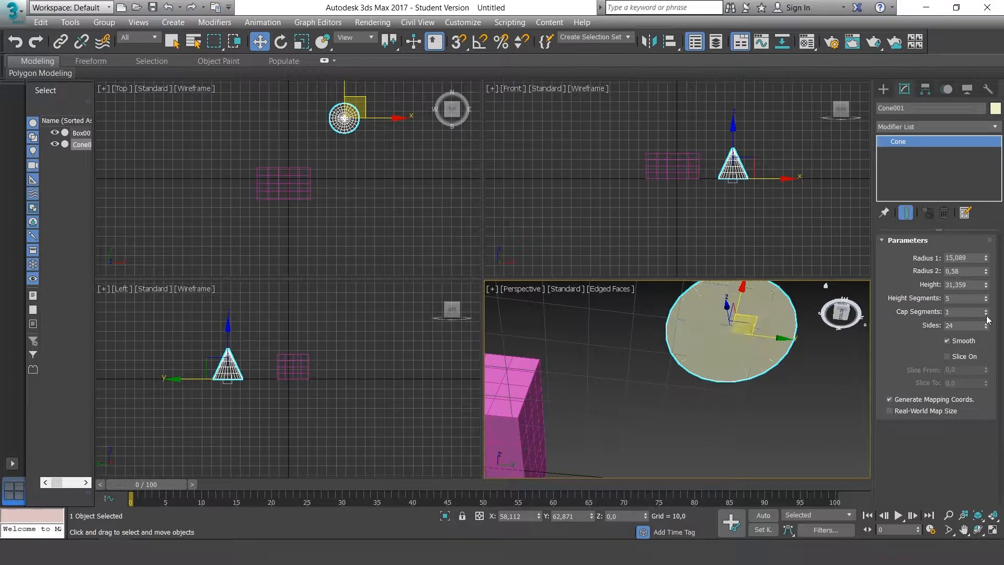
middle_click_drag(711, 376, 714, 435, "alt")
middle_click_drag(657, 371, 704, 418)
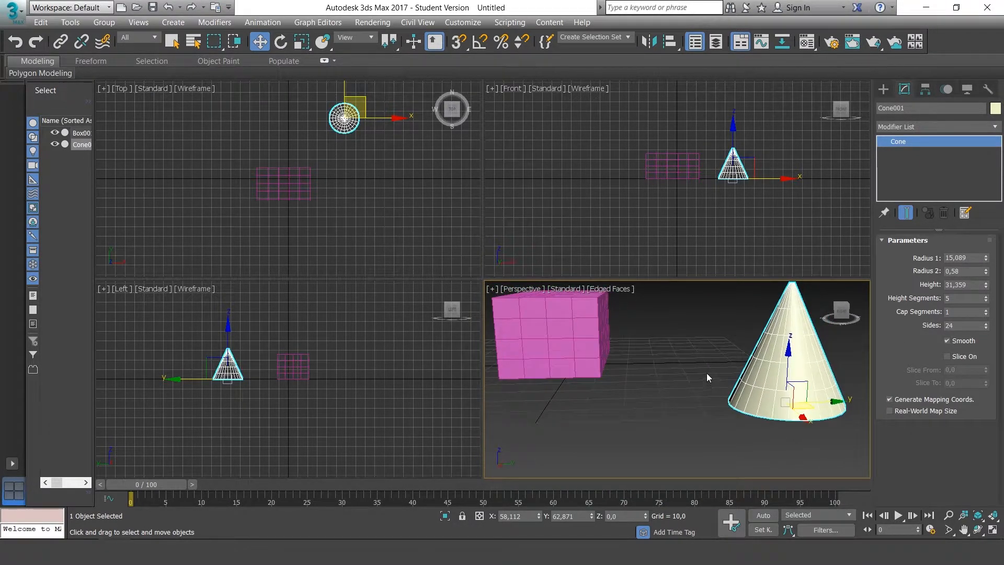
scroll(707, 372, "down", 2)
mouse_move(707, 372)
middle_mouse_down()
mouse_move(698, 387)
mouse_move(701, 375)
middle_mouse_up()
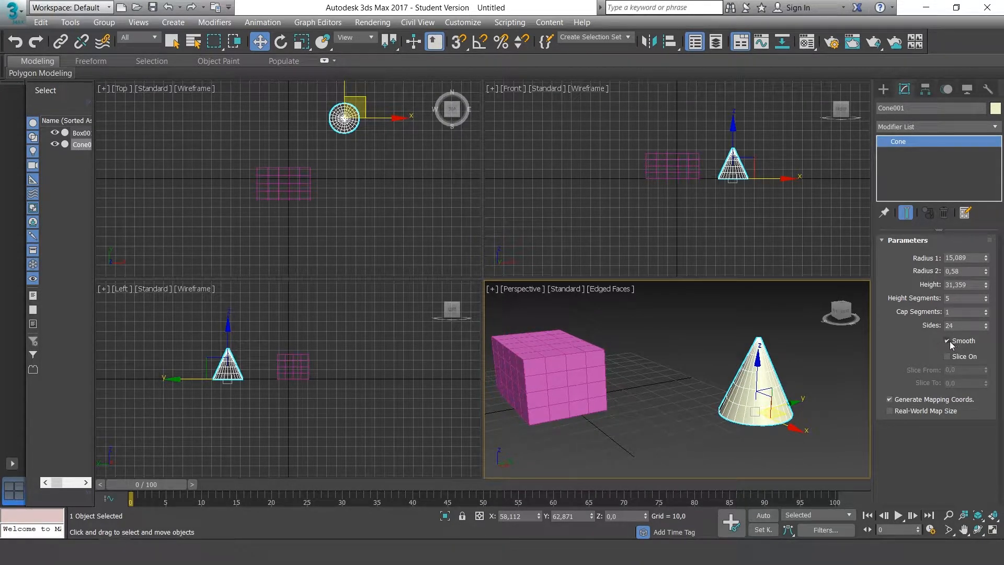
middle_click_drag(803, 371, 775, 370)
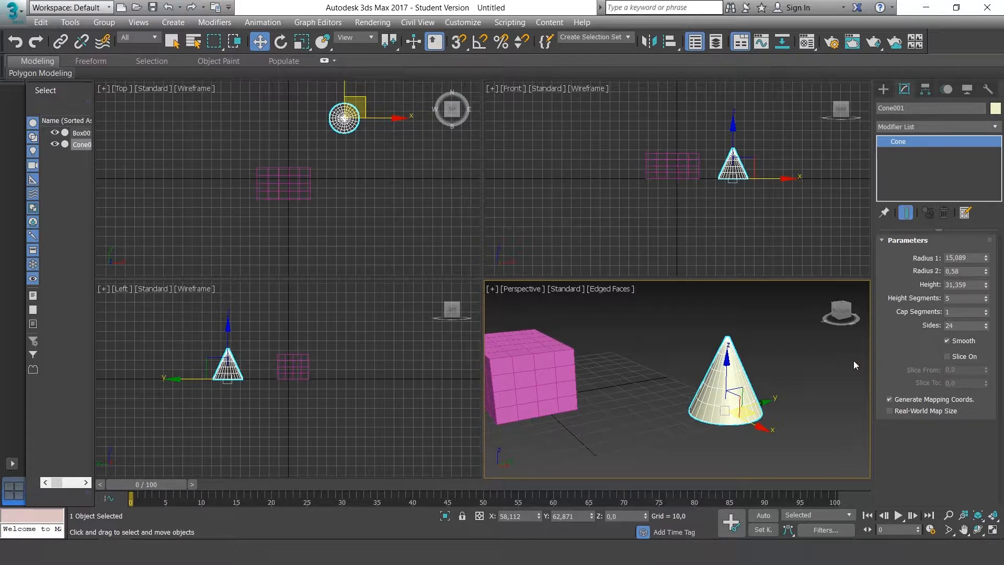
- Turn off the cone's smoothing, examine its surface up close, and turn smoothing back on
middle_click_drag(800, 379, 860, 356, "alt")
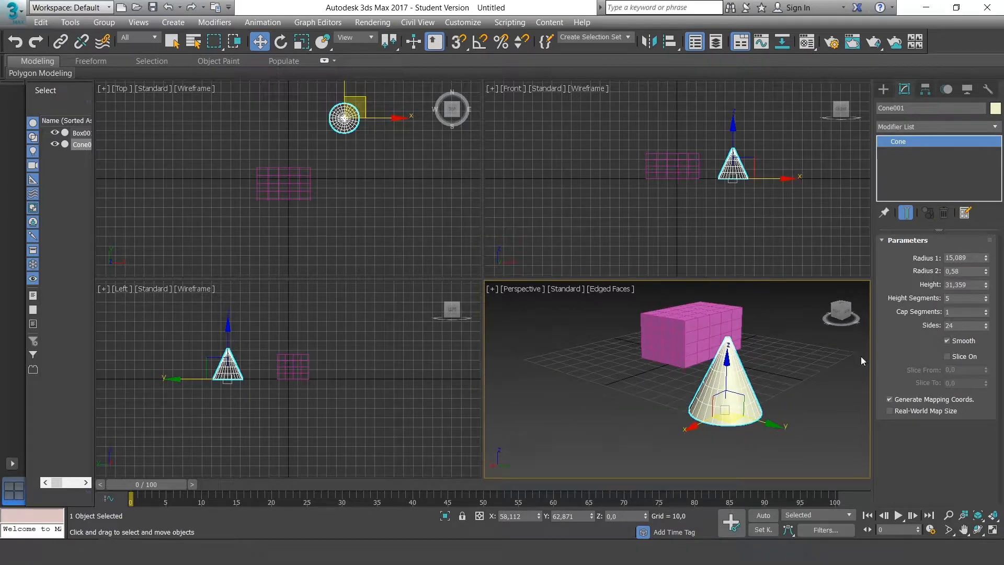
left_click(947, 341)
scroll(760, 401, "up", 5)
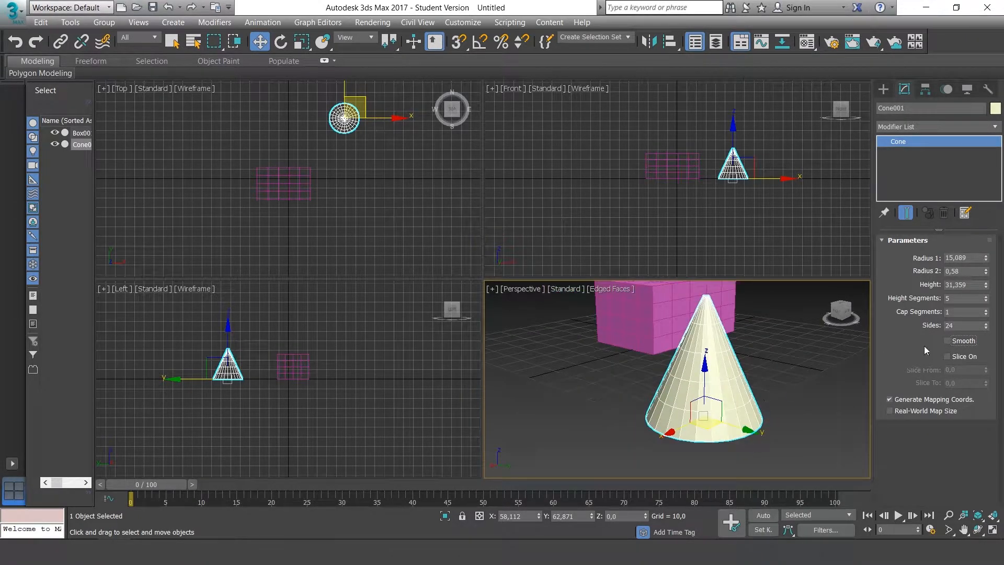
left_click(947, 340)
middle_click_drag(787, 335, 763, 376, "alt")
scroll(786, 337, "down", 4)
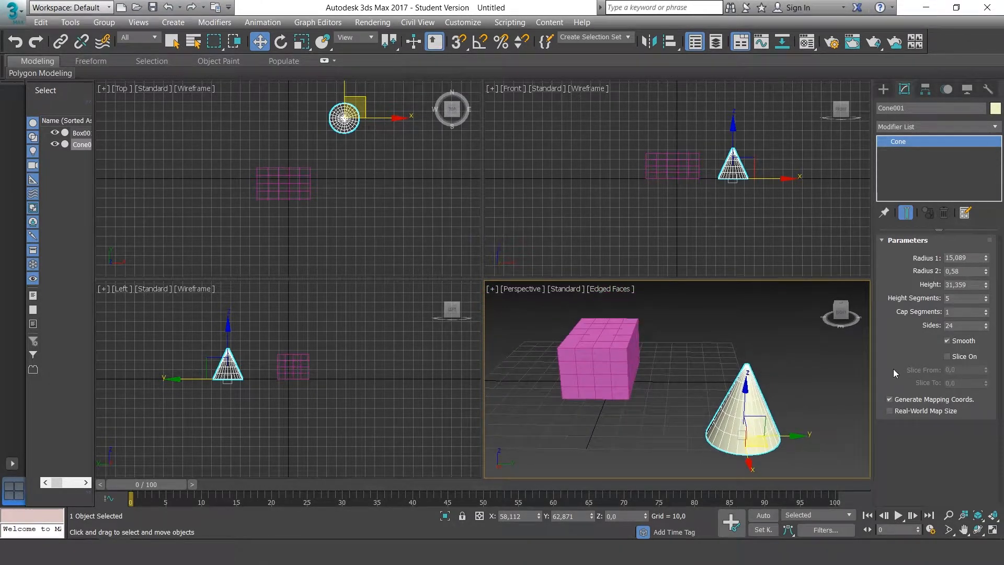
- Enable slicing on the cone, with Slice From at 218,5 and Slice To at -12,0
left_click(948, 355)
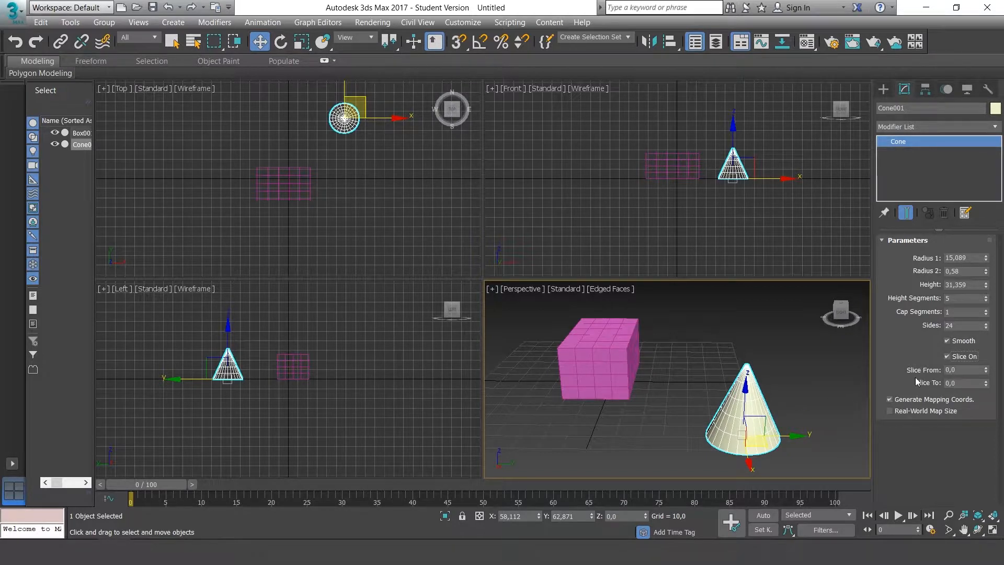
middle_click_drag(805, 381, 798, 375)
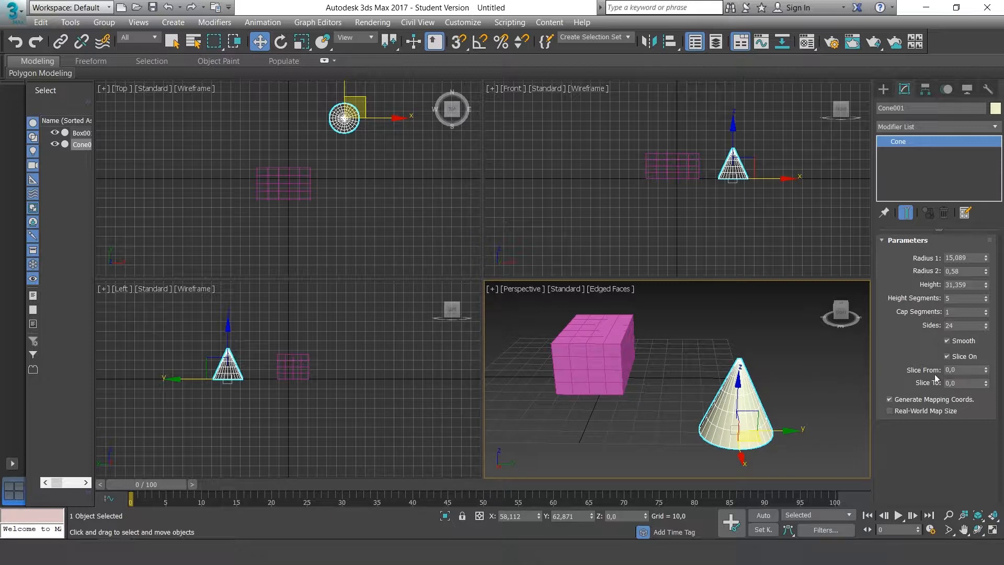
left_click_drag(987, 372, 987, 146)
left_click_drag(987, 385, 967, 395)
scroll(618, 334, "down", 3)
middle_click_drag(618, 334, 690, 369)
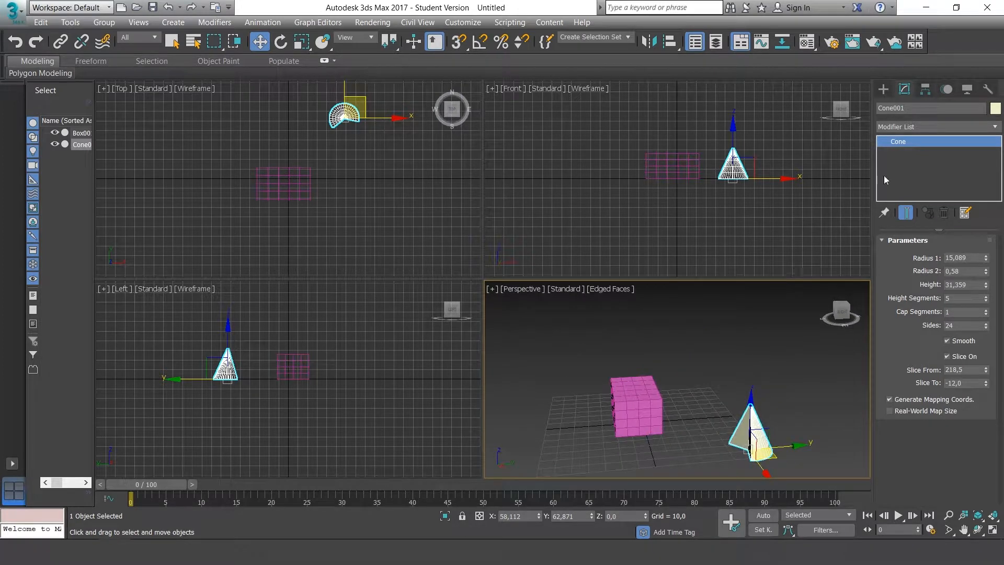
- Draw a standard cylinder about 13 in radius and 58 high beside the box in the Perspective view
left_click(883, 89)
middle_click_drag(732, 421, 741, 403)
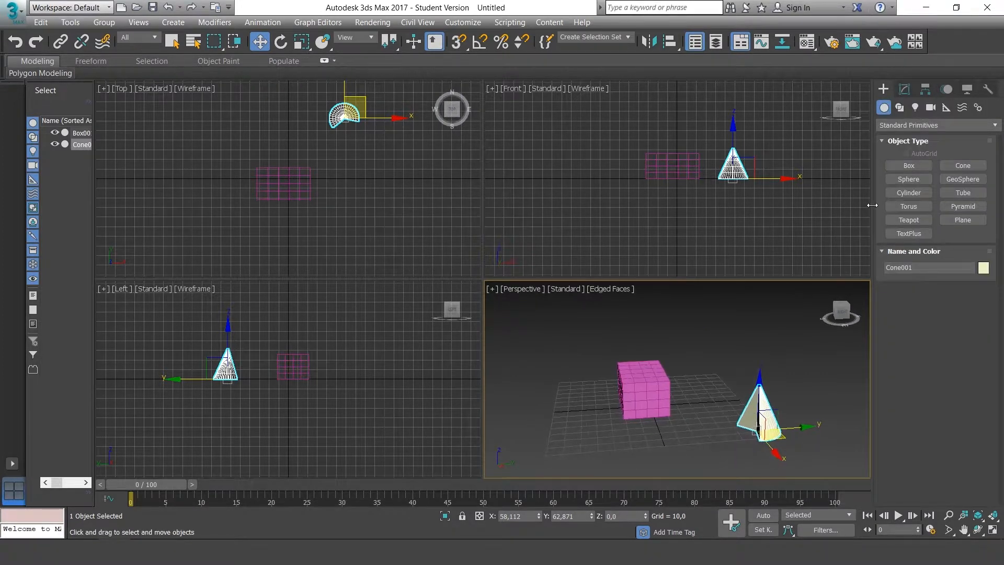
left_click(895, 192)
middle_click_drag(597, 411, 605, 411)
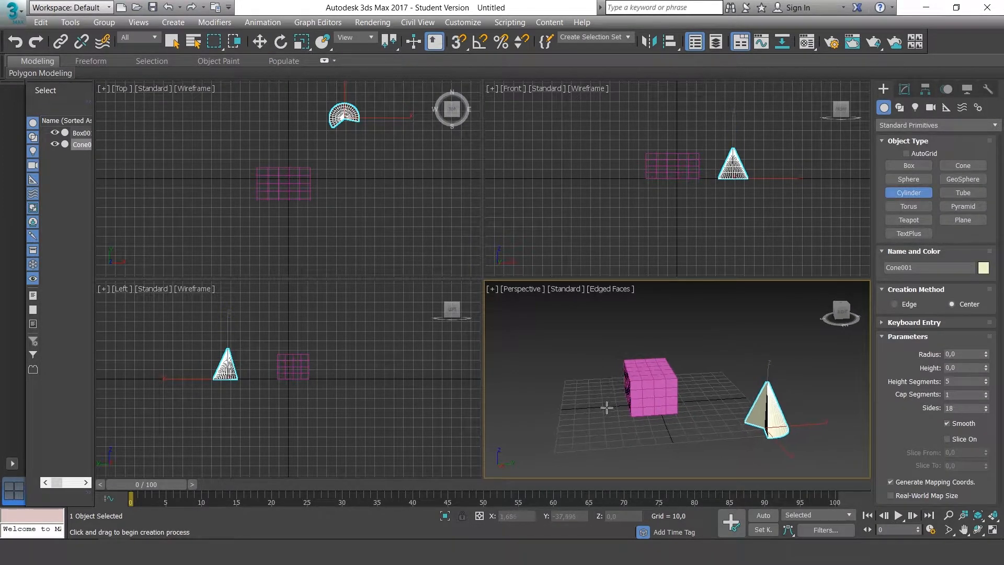
left_click_drag(597, 442, 608, 443)
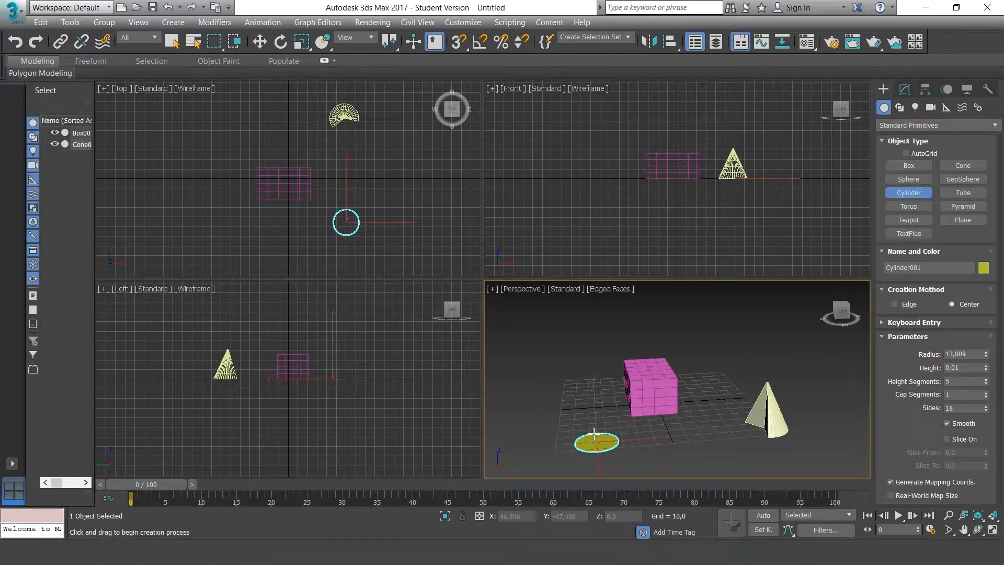
left_click(588, 343)
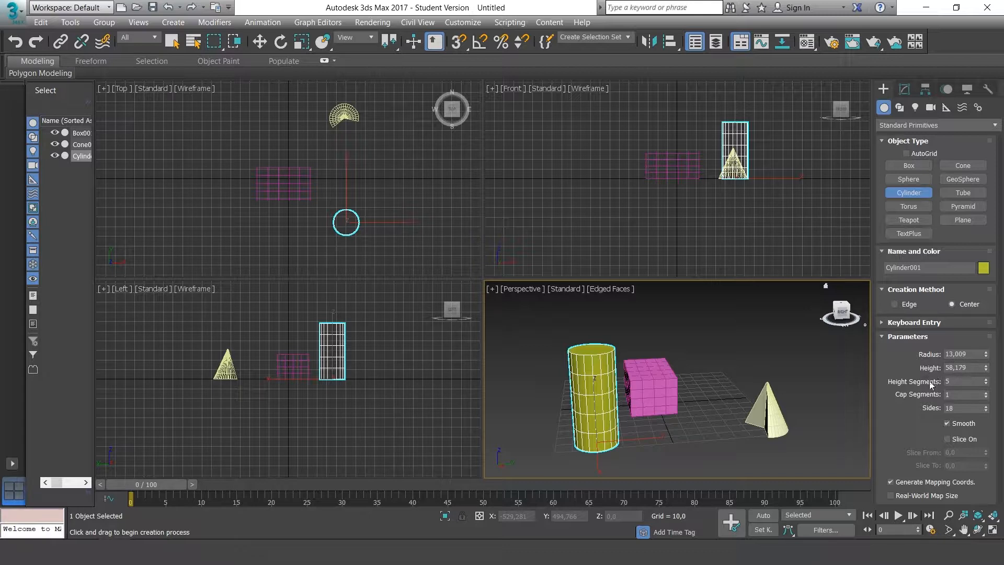
- Set the cylinder's height segments to 8
left_click(985, 379)
left_click(985, 379)
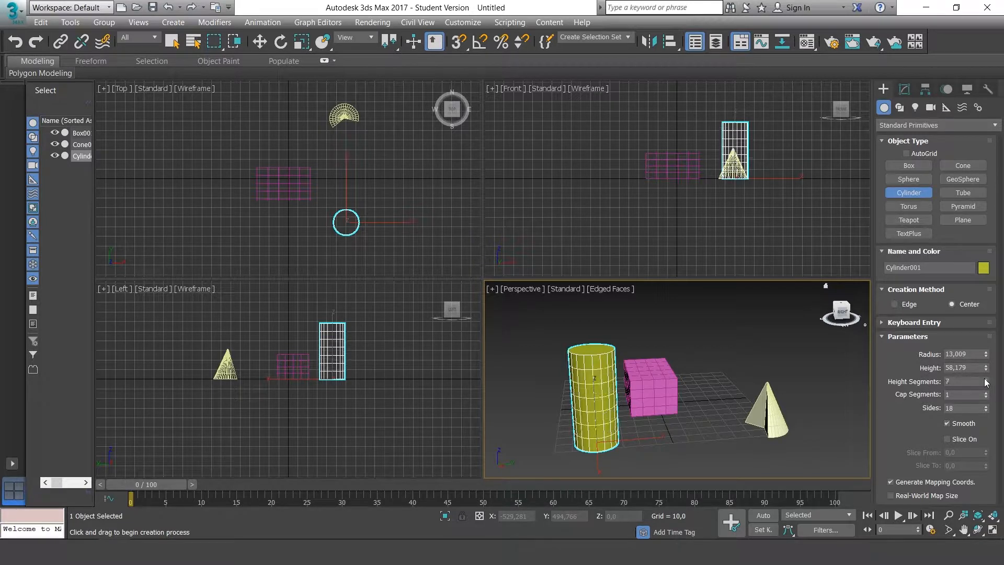
left_click(985, 379)
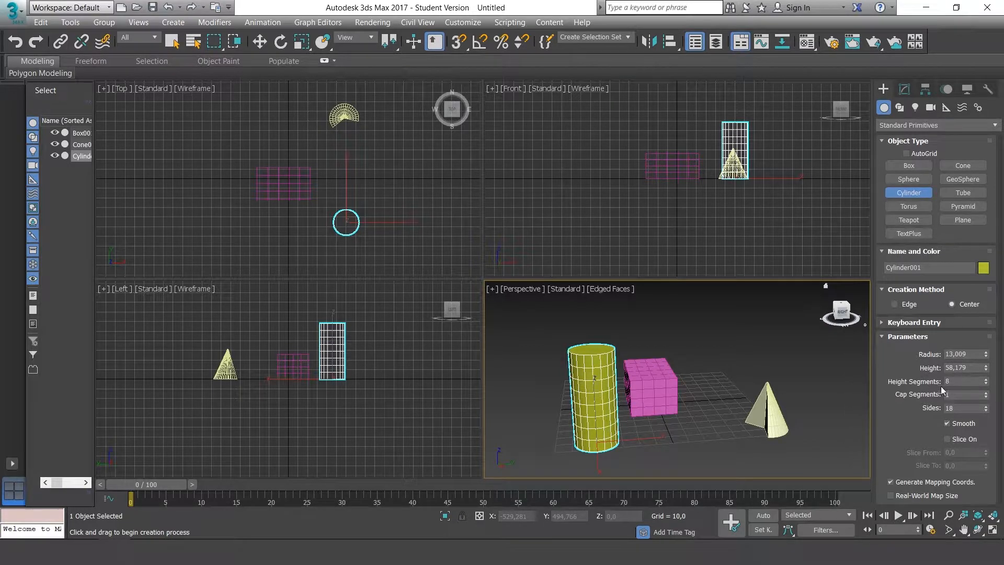
- Raise the cylinder's number of sides to 25
left_click(985, 406)
left_click(985, 406)
left_click(985, 407)
left_click(985, 407)
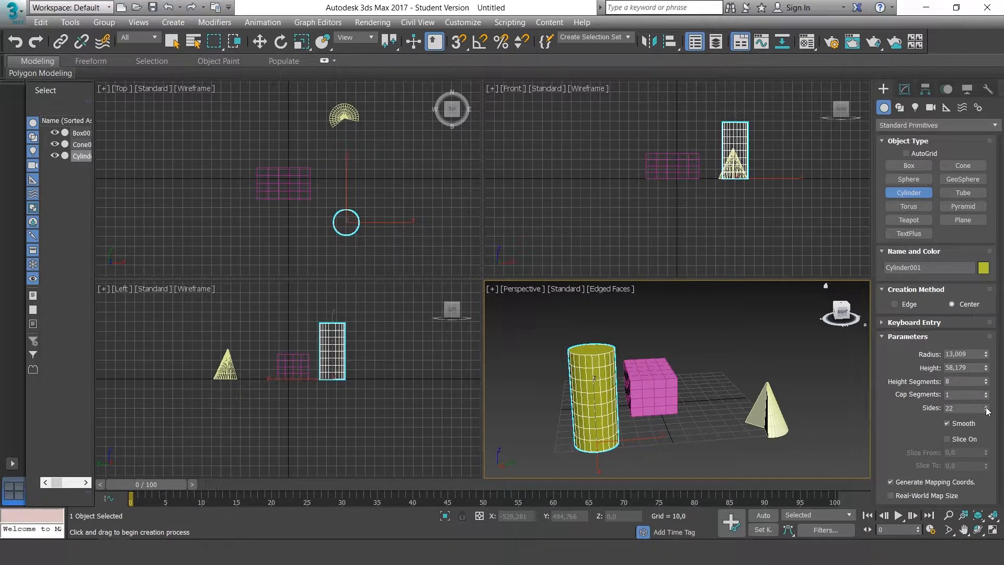
left_click(985, 407)
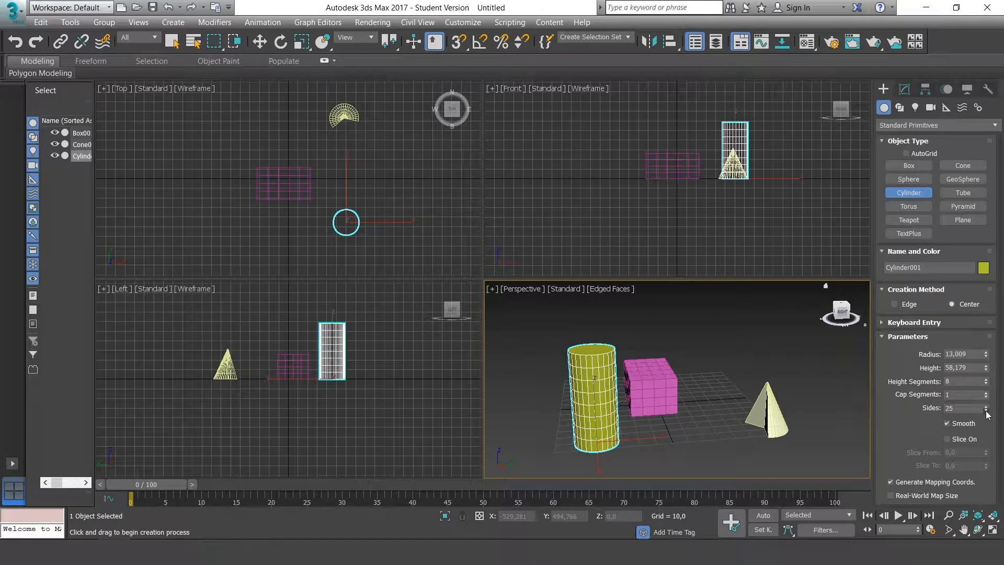
- Reduce the cylinder's number of sides to 9 and open its Modify settings
left_click(986, 411)
left_click(986, 411)
left_click(986, 411)
left_click(986, 411)
left_click(985, 411)
left_click(986, 411)
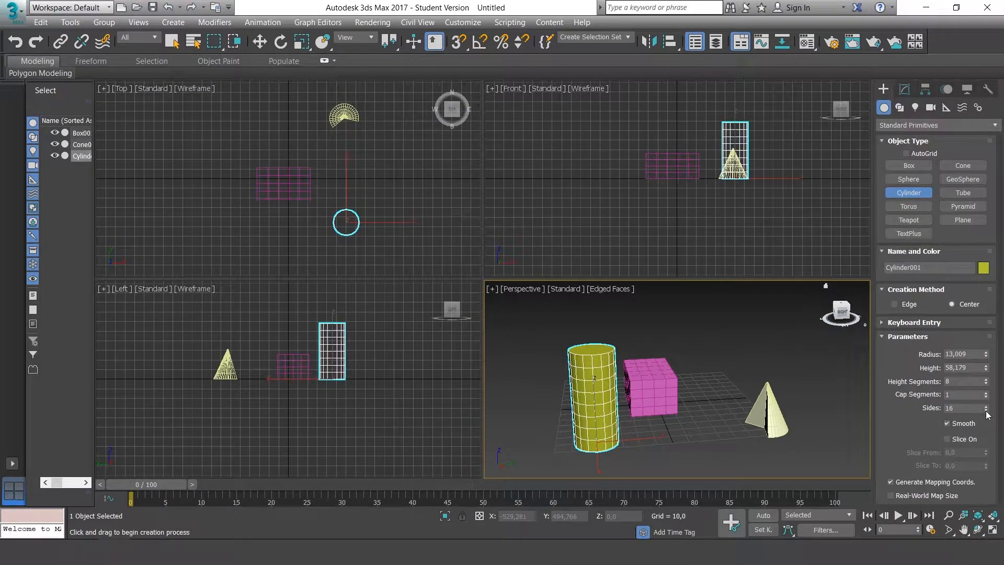
left_click(986, 411)
left_click(986, 410)
left_click(986, 411)
left_click(986, 410)
left_click(986, 411)
left_click(986, 411)
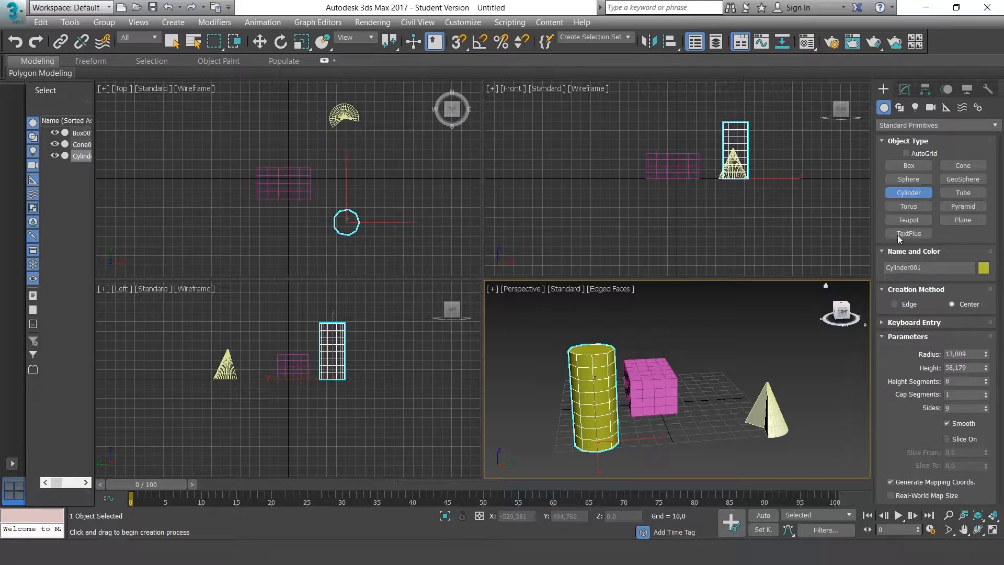
left_click(903, 89)
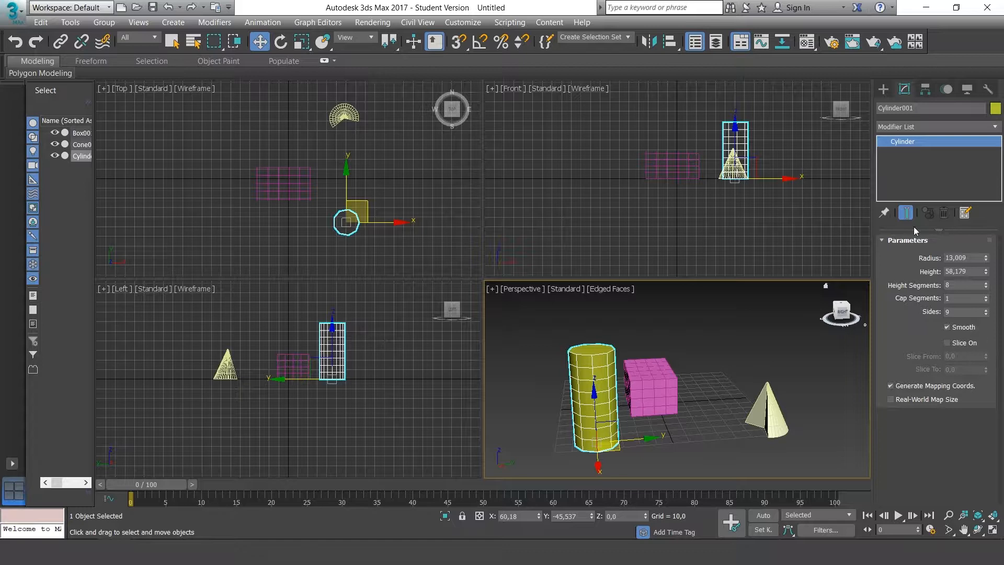
- Draw a tube between the box and the cone, with radii of about 19 and 31 and a height of about 75
left_click(884, 90)
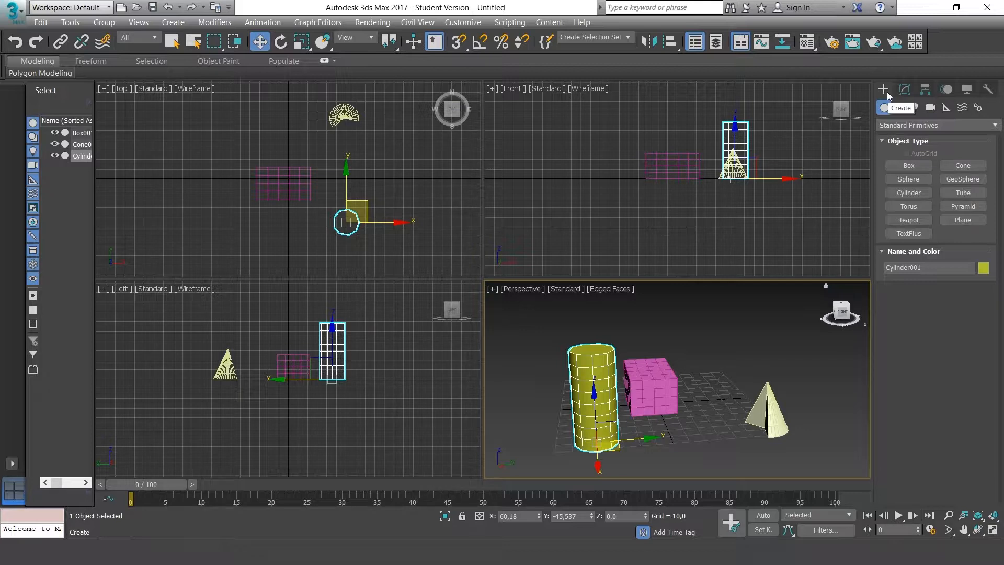
left_click(963, 193)
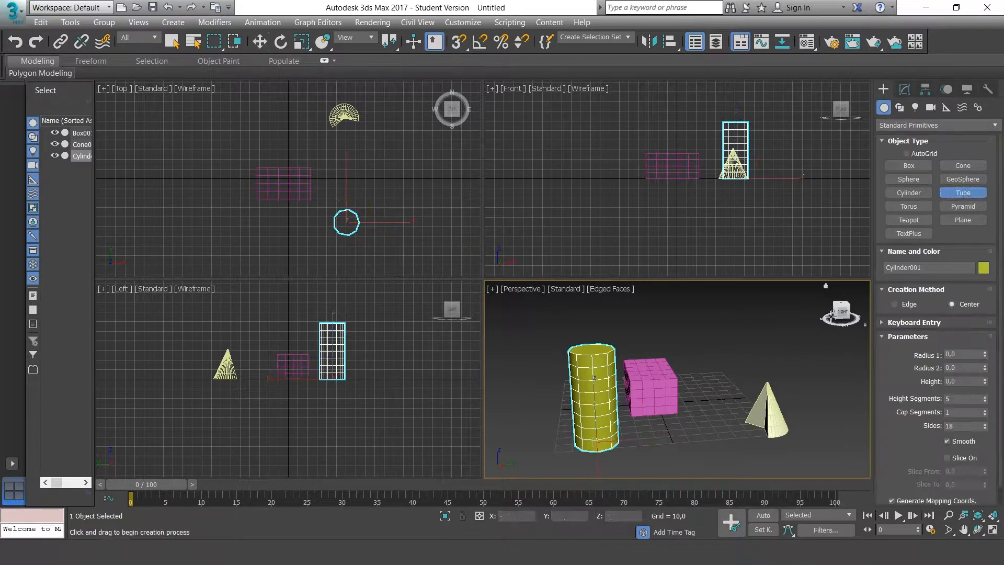
left_click_drag(710, 407, 708, 400)
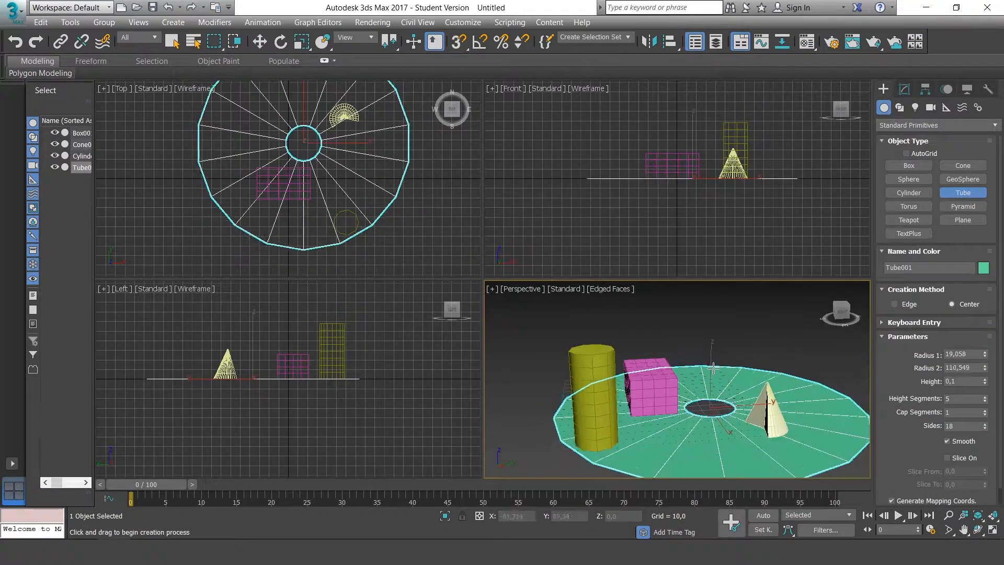
left_click(714, 388)
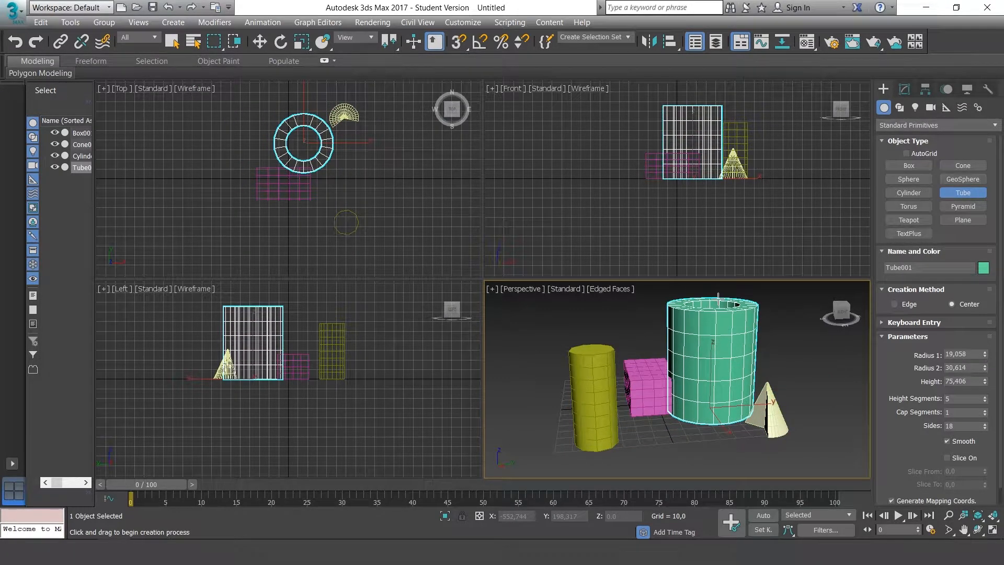
left_click(718, 299)
middle_click_drag(671, 359, 828, 375, "alt")
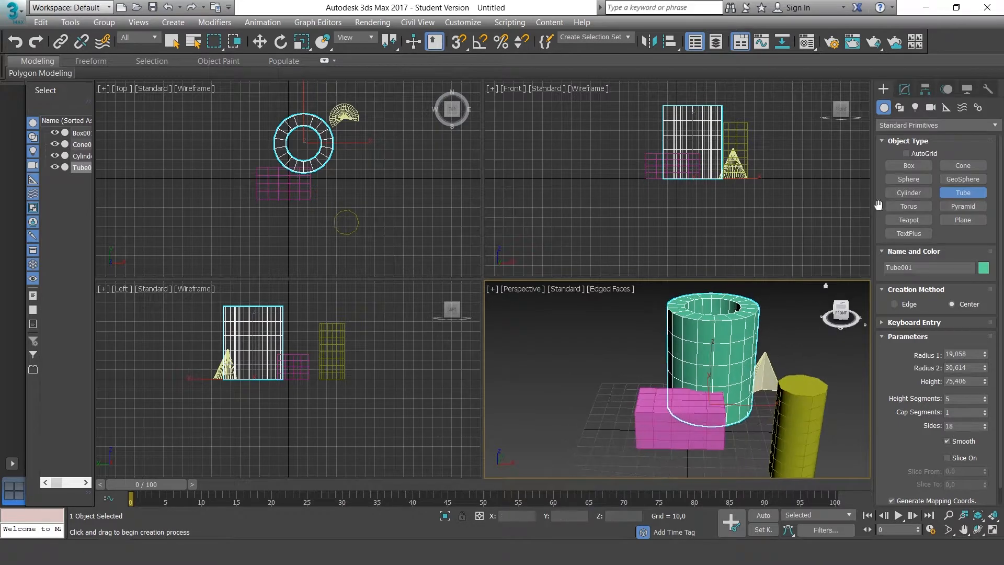
- Draw a standard sphere about 25 in radius on the empty grid area beside the box
left_click(904, 180)
middle_click_drag(577, 420, 620, 385)
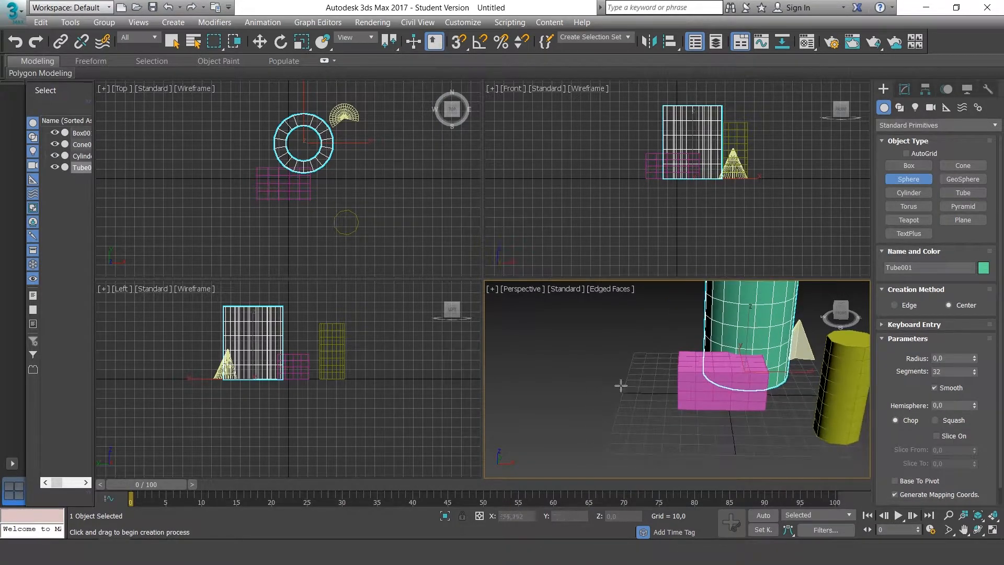
left_click_drag(588, 427, 592, 405)
middle_click_drag(599, 387, 639, 366)
scroll(639, 366, "down", 3)
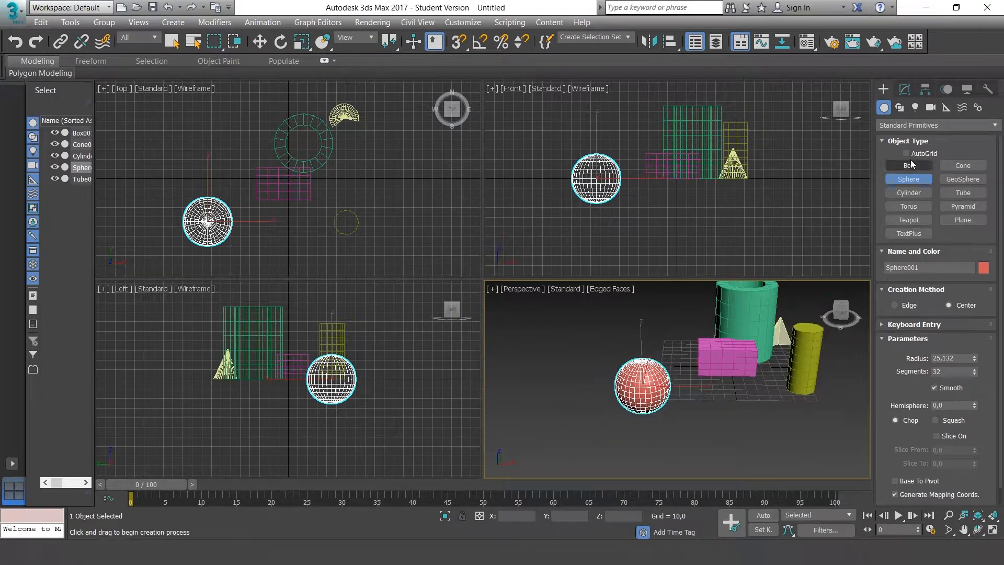
- Draw a GeoSphere about 30 in radius beside the red sphere and compare both meshes in the Front view
left_click(952, 183)
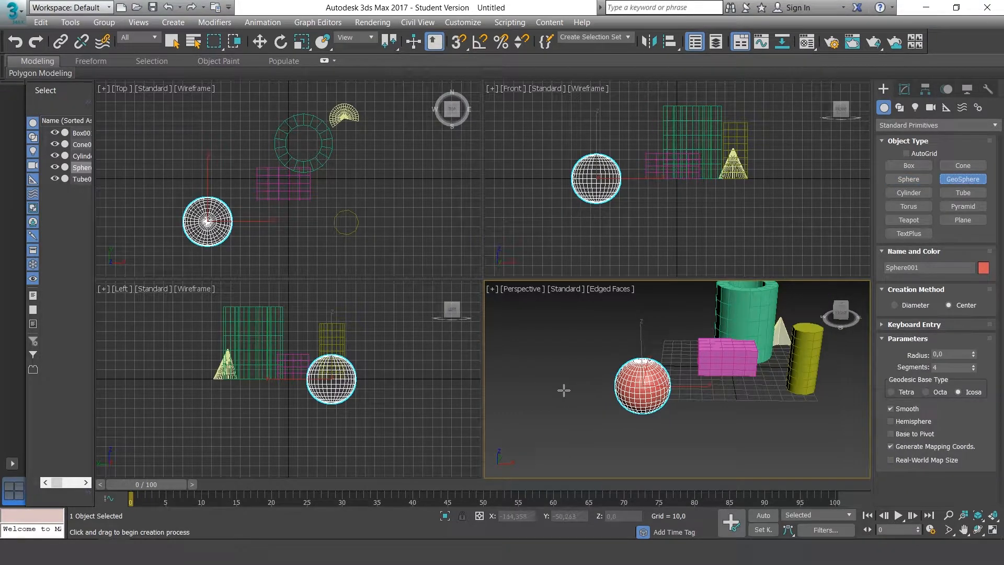
left_click_drag(562, 391, 572, 355)
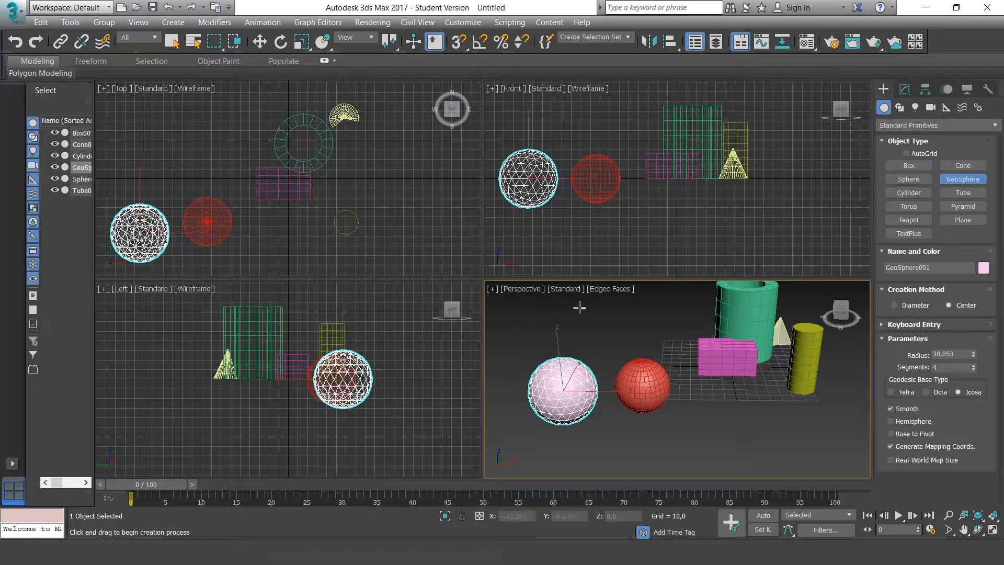
scroll(553, 156, "up", 4)
middle_click_drag(593, 179, 602, 180)
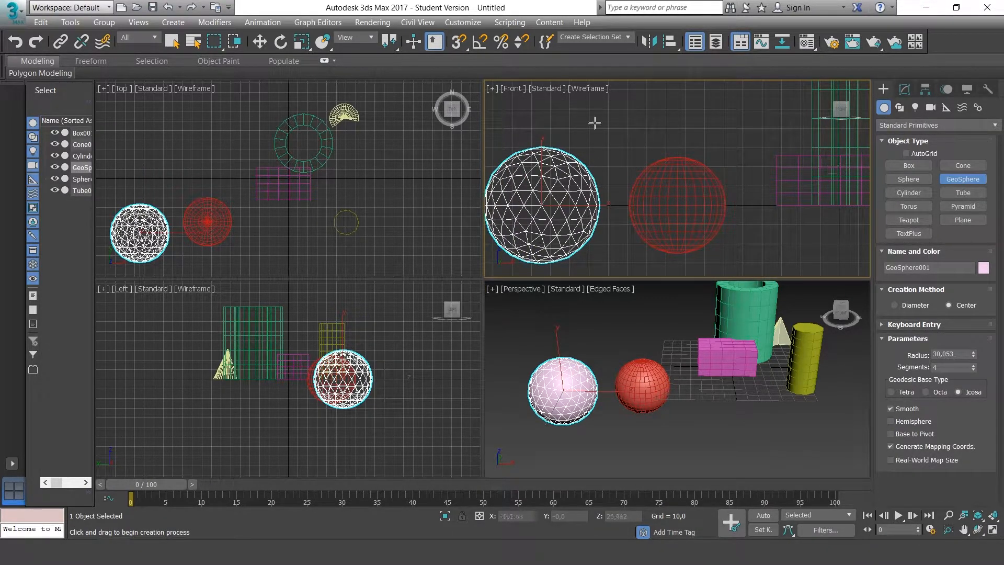
- Select the red sphere and set its segments to 28 in the Modify settings
left_click(260, 42)
left_click(639, 366)
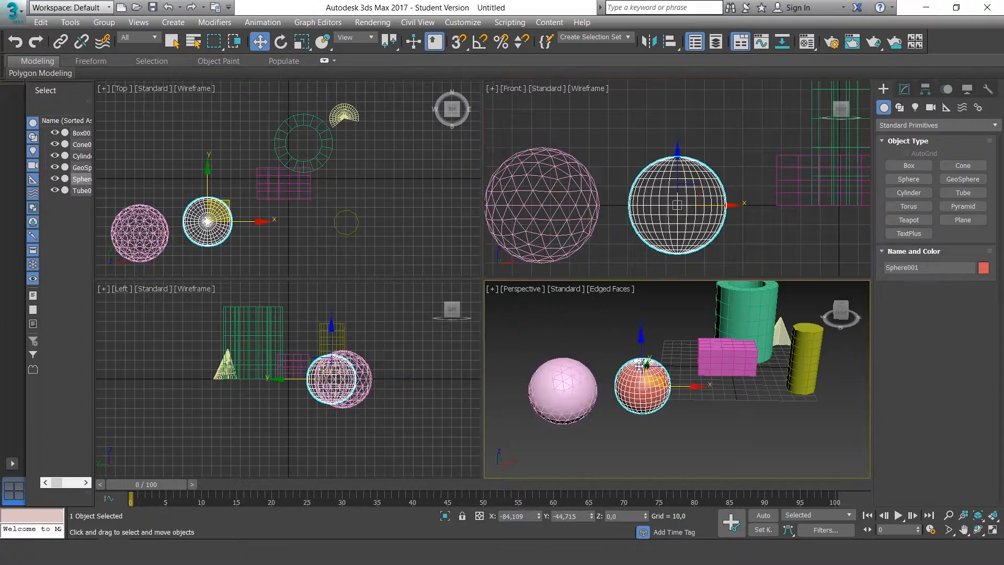
left_click(904, 88)
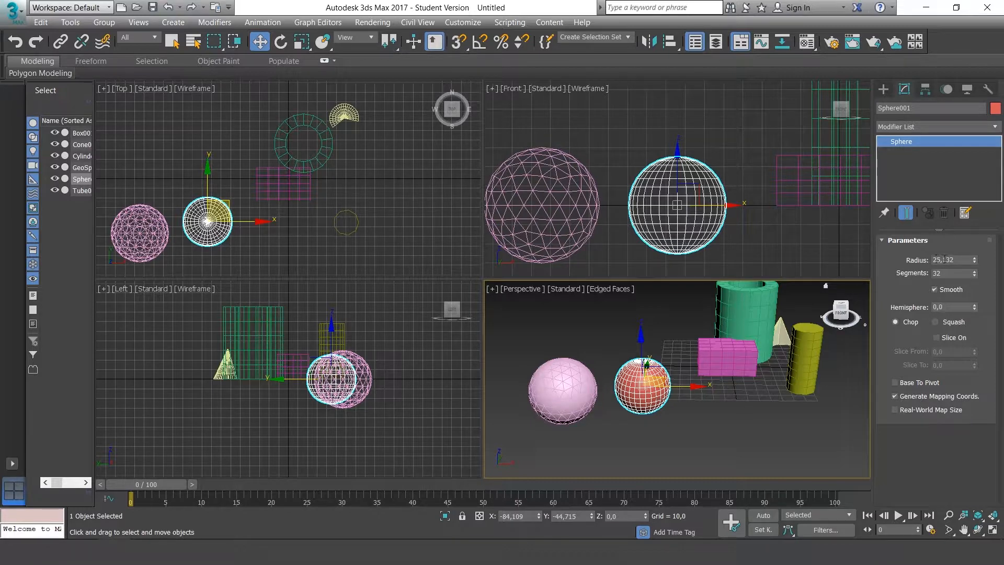
left_click(974, 275)
left_click(974, 276)
left_click(974, 276)
left_click(974, 275)
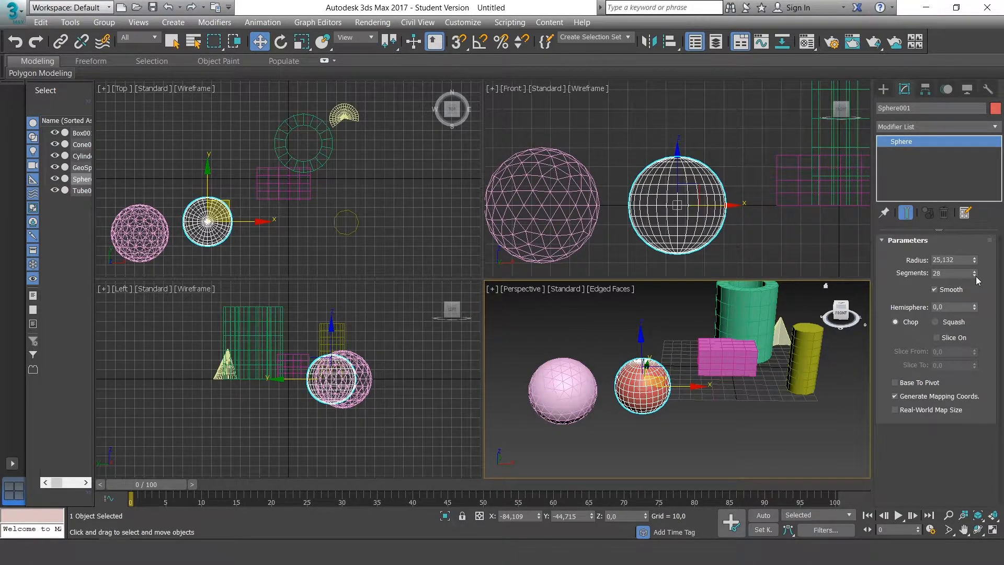
left_click(975, 275)
left_click(974, 275)
left_click(974, 271)
left_click(975, 271)
- Cut the sphere into a dome with a Hemisphere value of 0,4 using the Squash option
left_click_drag(975, 310, 974, 257)
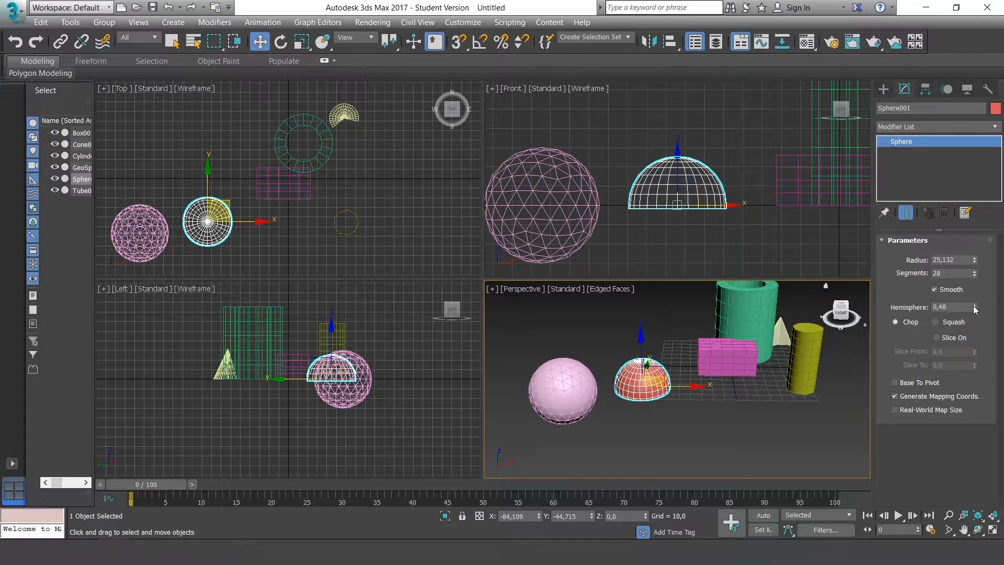
mouse_move(975, 309)
left_mouse_down()
mouse_move(979, 328)
mouse_move(978, 306)
left_mouse_up()
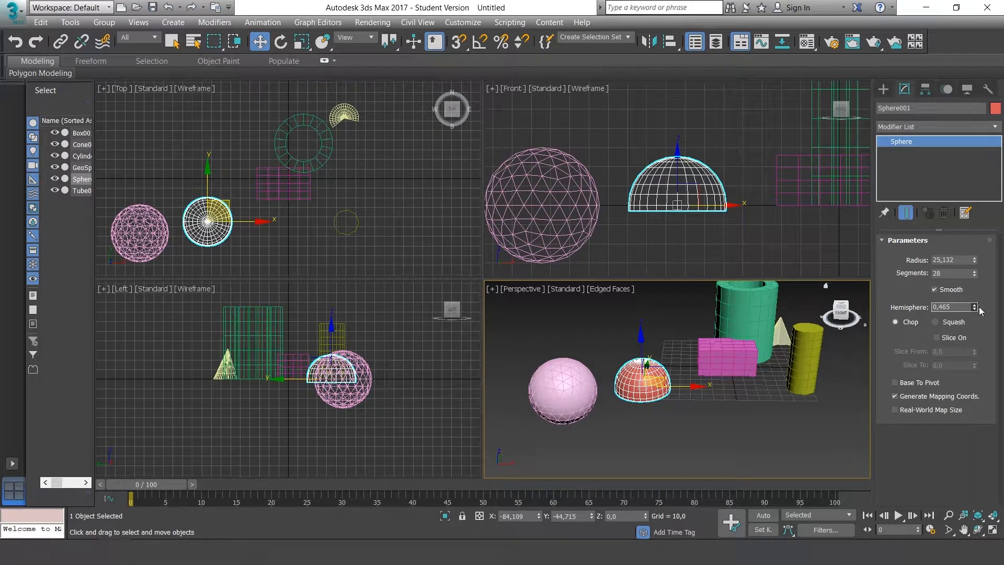
left_click(935, 322)
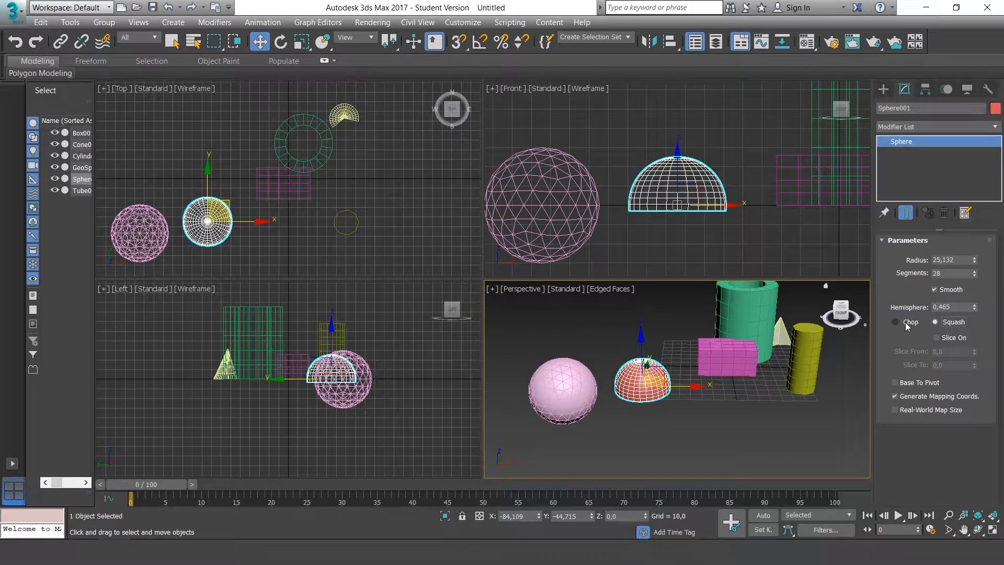
mouse_move(975, 309)
left_mouse_down()
mouse_move(979, 337)
mouse_move(984, 309)
left_mouse_up()
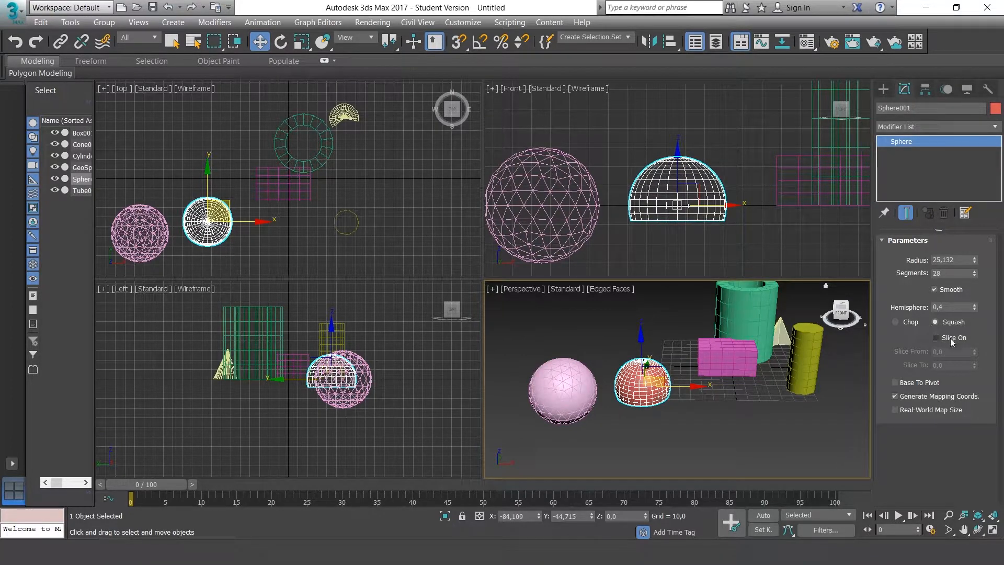
- Slice the dome with Slice From set to 140,5 and try the Base To Pivot option
left_click(948, 337)
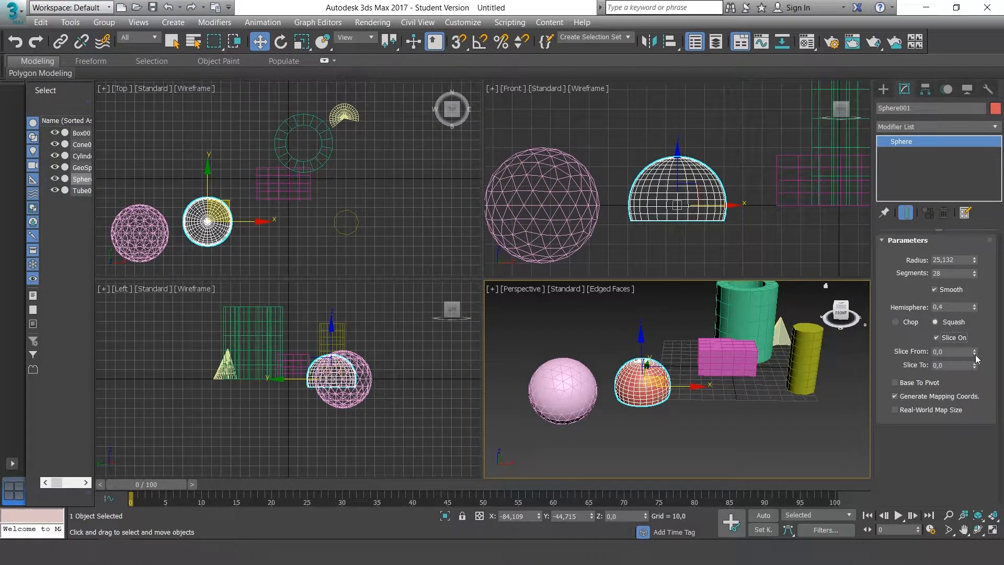
left_click_drag(974, 355, 978, 390)
left_click_drag(977, 396, 961, 209)
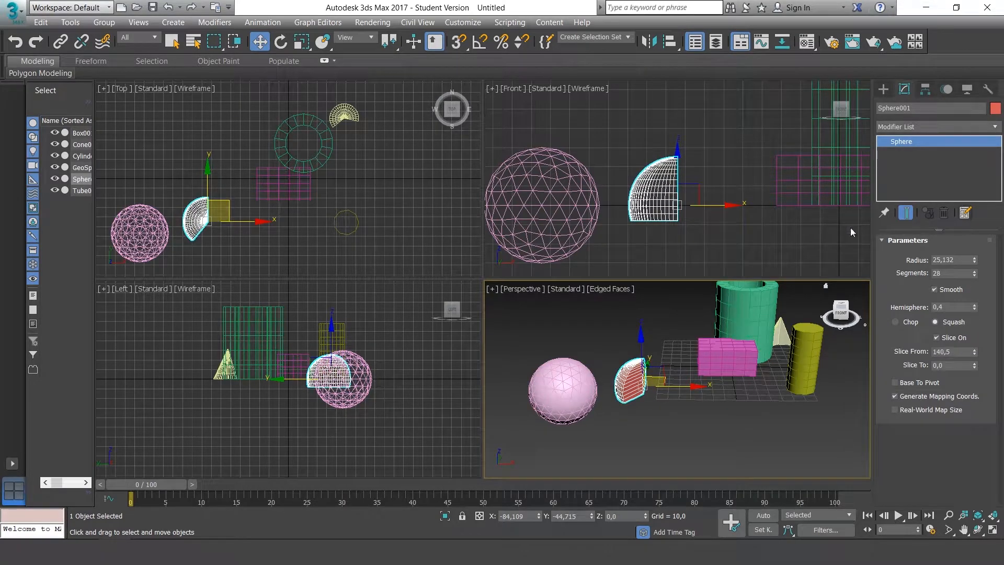
left_click(894, 383)
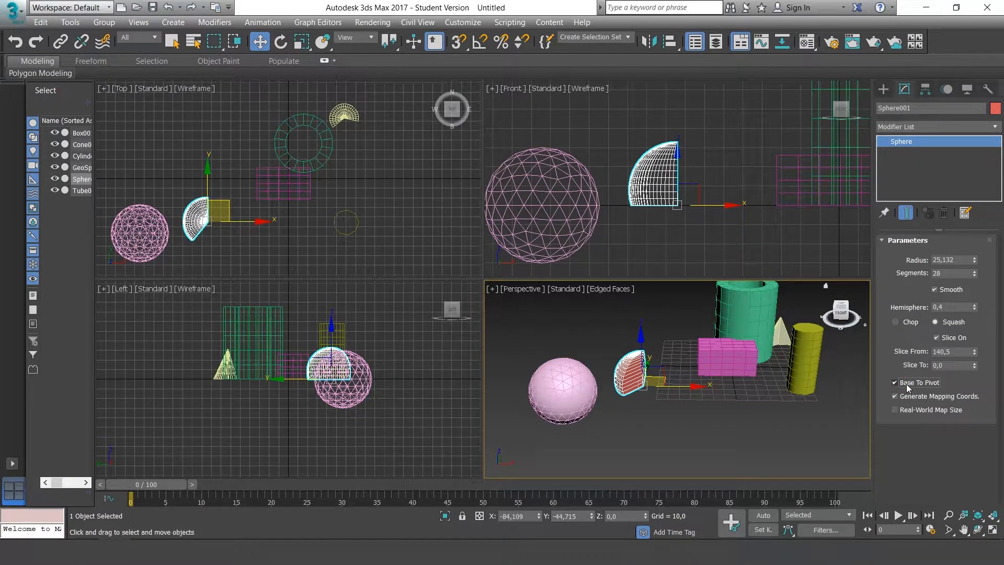
left_click(907, 387)
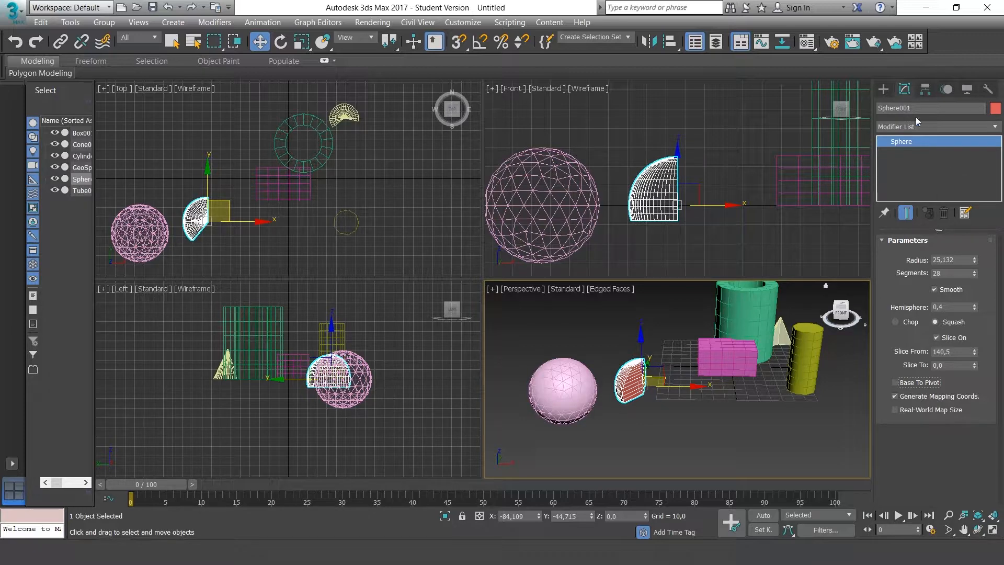
- Switch the geometry category to Extended Primitives and maximize the Perspective viewport, framing all the existing objects
left_click(888, 90)
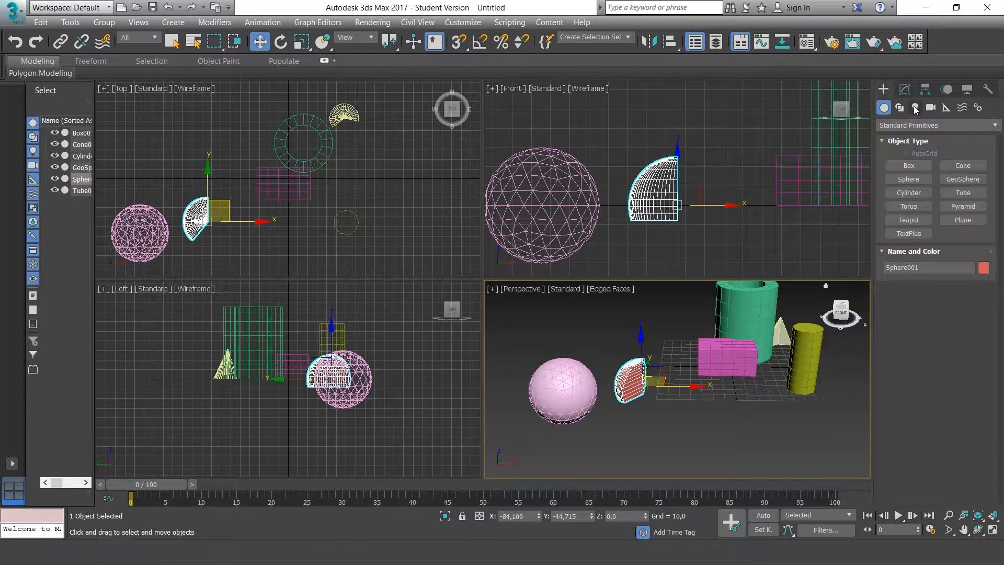
left_click(988, 126)
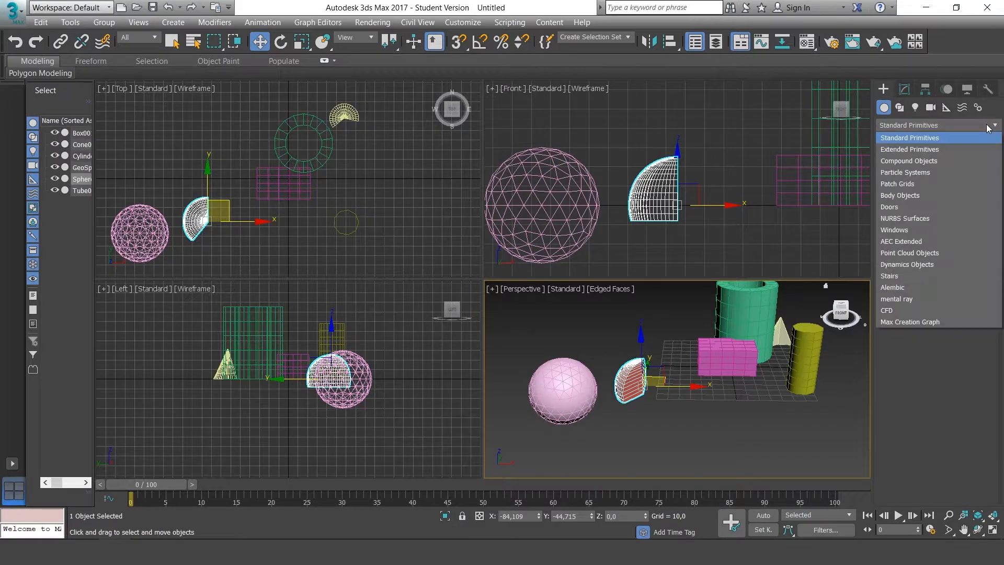
left_click(960, 150)
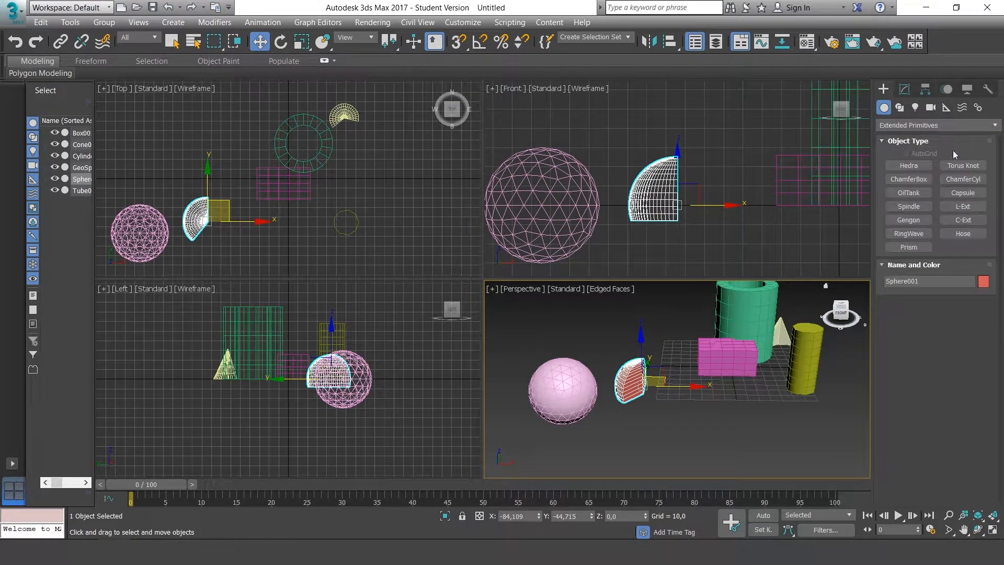
middle_click_drag(747, 368, 711, 359)
key("alt+w")
middle_click_drag(694, 322, 630, 279, "alt")
scroll(686, 325, "down", 3)
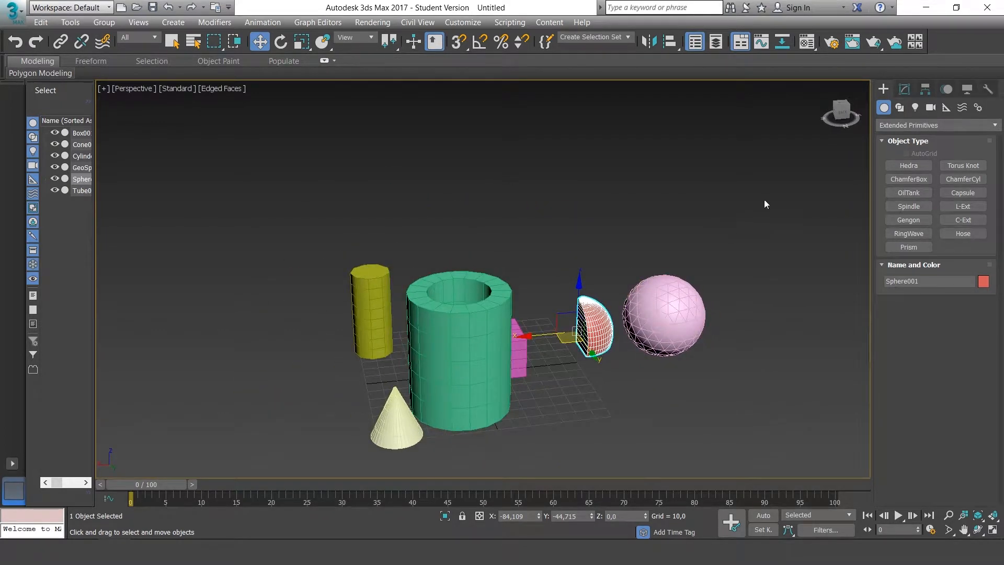
middle_click_drag(724, 283, 720, 278)
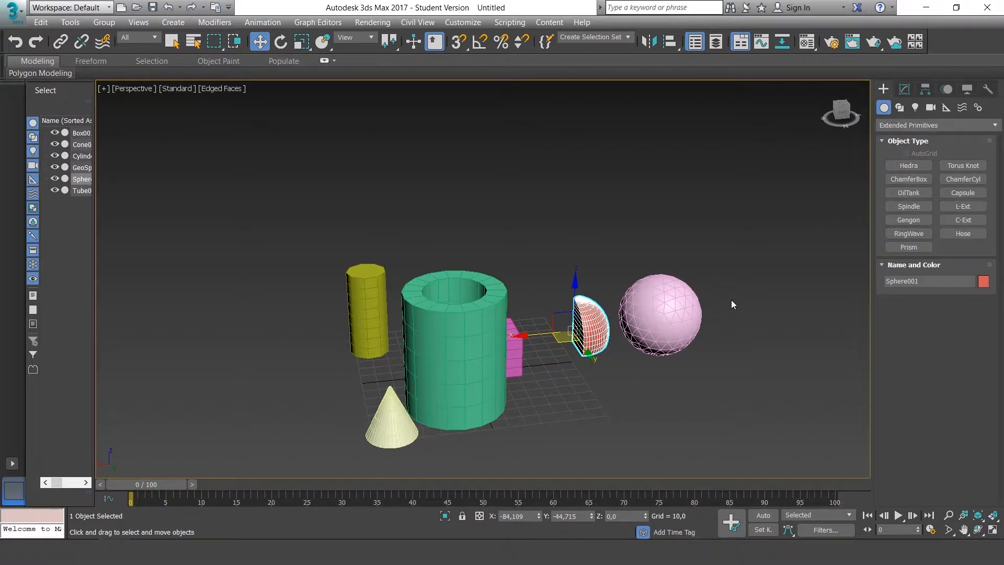
middle_click_drag(731, 301, 740, 281)
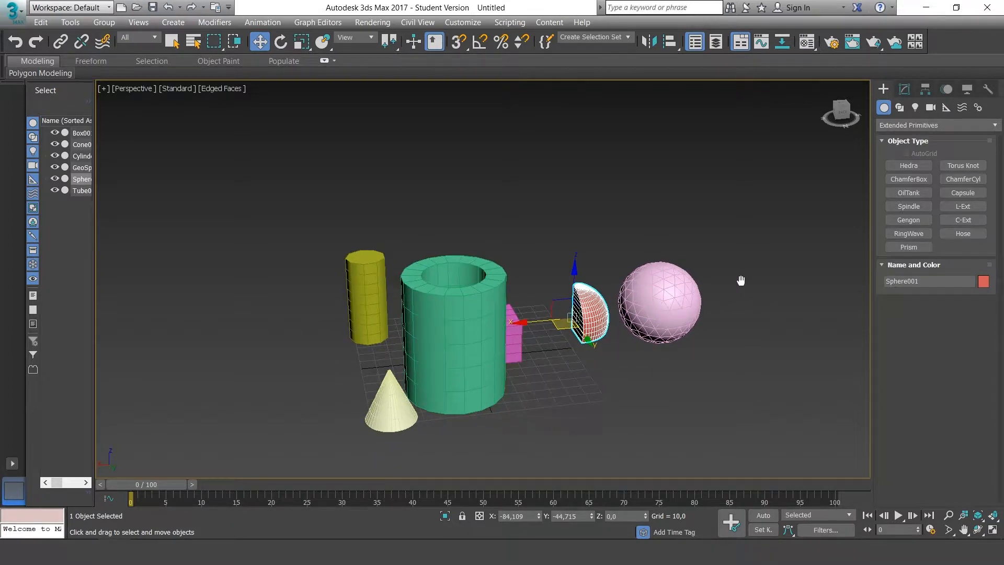
- Draw a ChamferBox about 29 long, 46 wide and 27 high with rounded edges in front of the magenta box
left_click(917, 180)
mouse_move(706, 319)
middle_mouse_down("alt")
mouse_move(672, 325)
mouse_move(695, 310)
middle_mouse_up("alt")
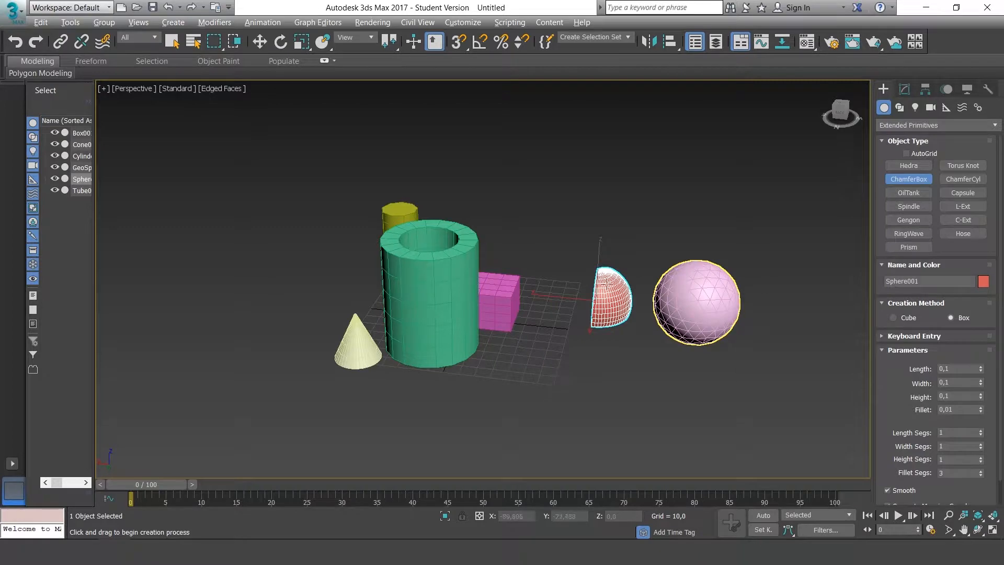
middle_click_drag(602, 282, 675, 330, "alt")
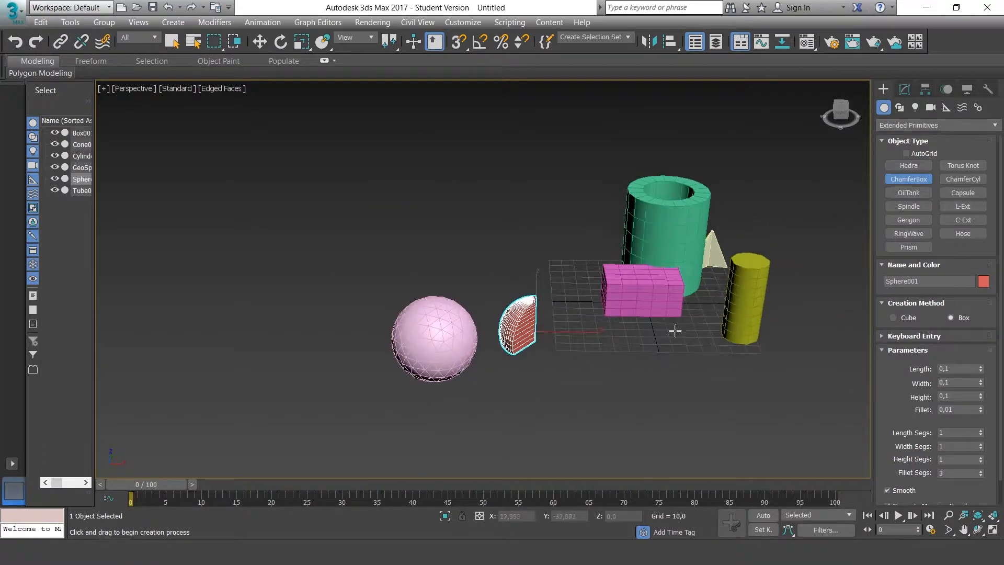
left_click_drag(668, 350, 596, 325)
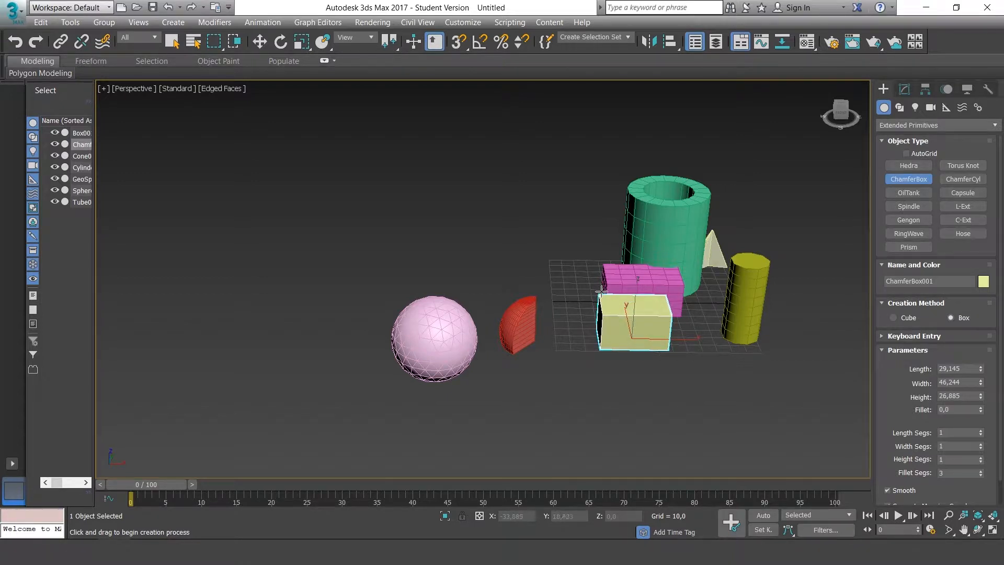
scroll(613, 309, "up", 2)
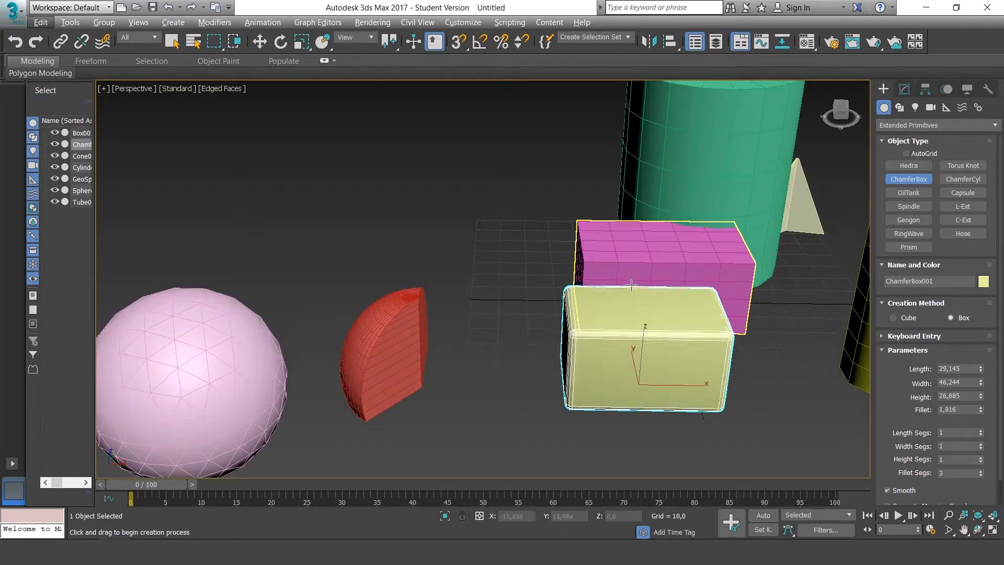
middle_click_drag(641, 306, 666, 283, "alt")
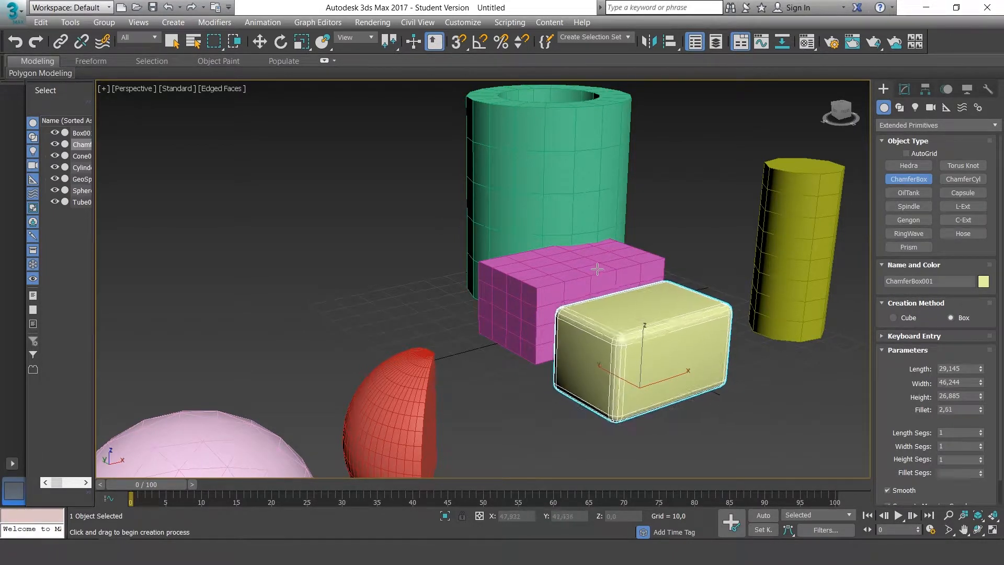
left_click(605, 271)
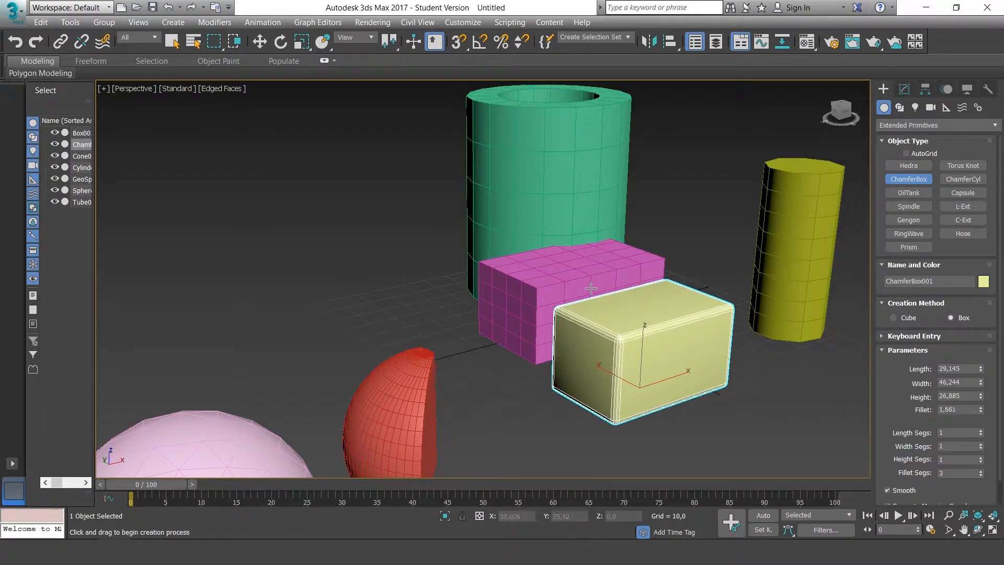
- Draw a ChamferCyl about 13 in radius and 43 high with a fillet of about 2,2 behind the red sliced dome
left_click(968, 181)
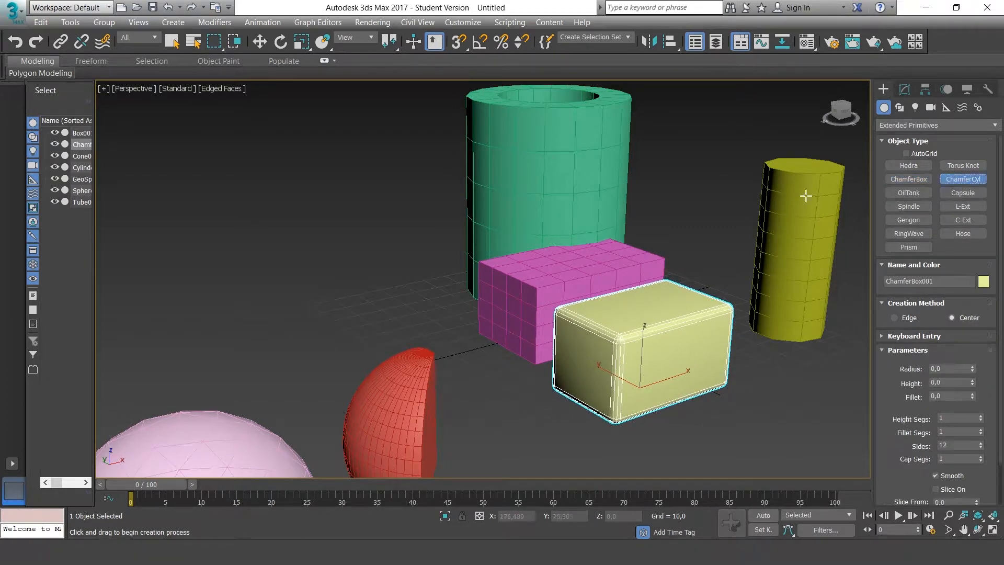
left_click_drag(396, 334, 386, 316)
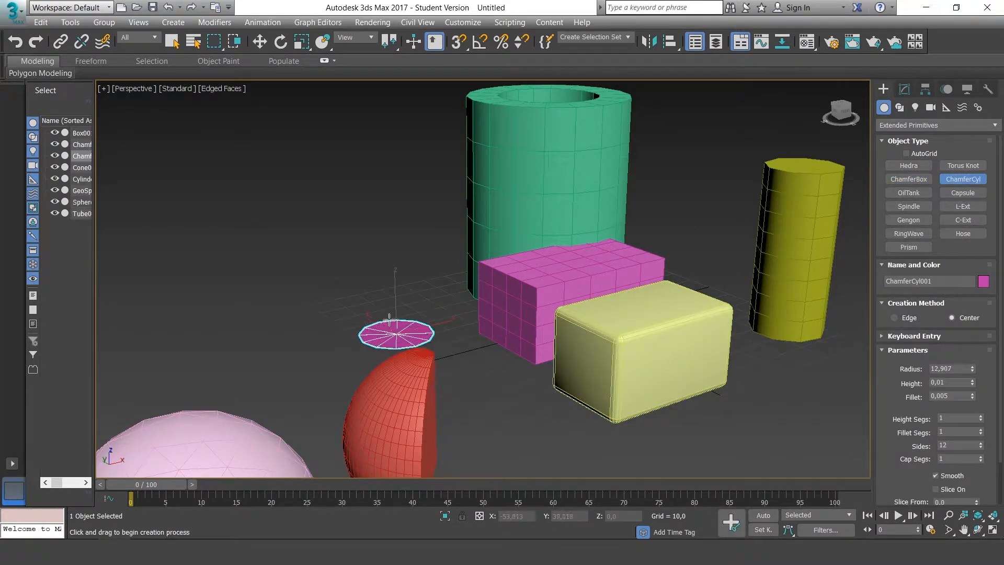
left_click(391, 200)
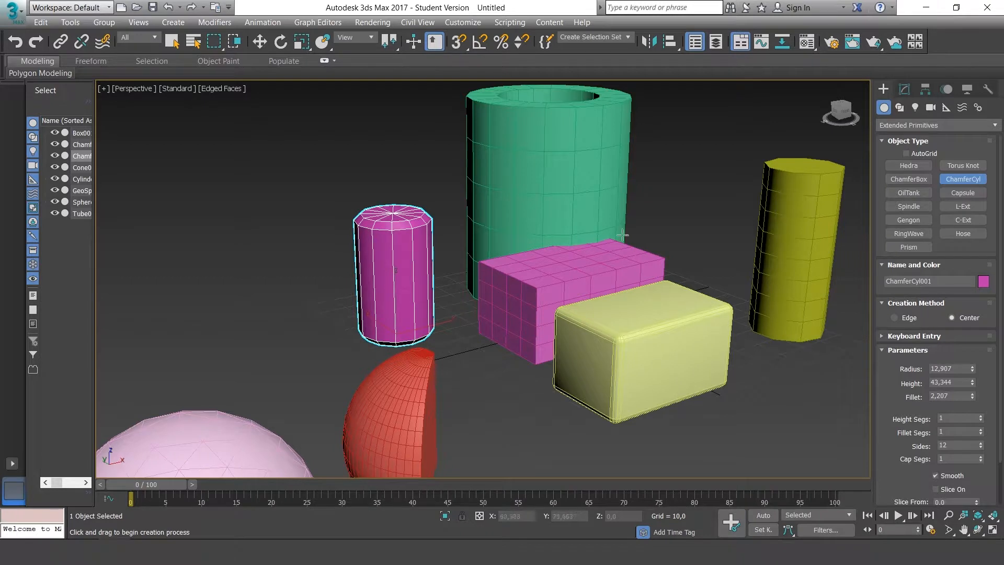
- Draw a five-sided Gengon about 10,9 in radius and 24 high with a fillet of about 2,9 between the dome and the ChamferBox
left_click(901, 222)
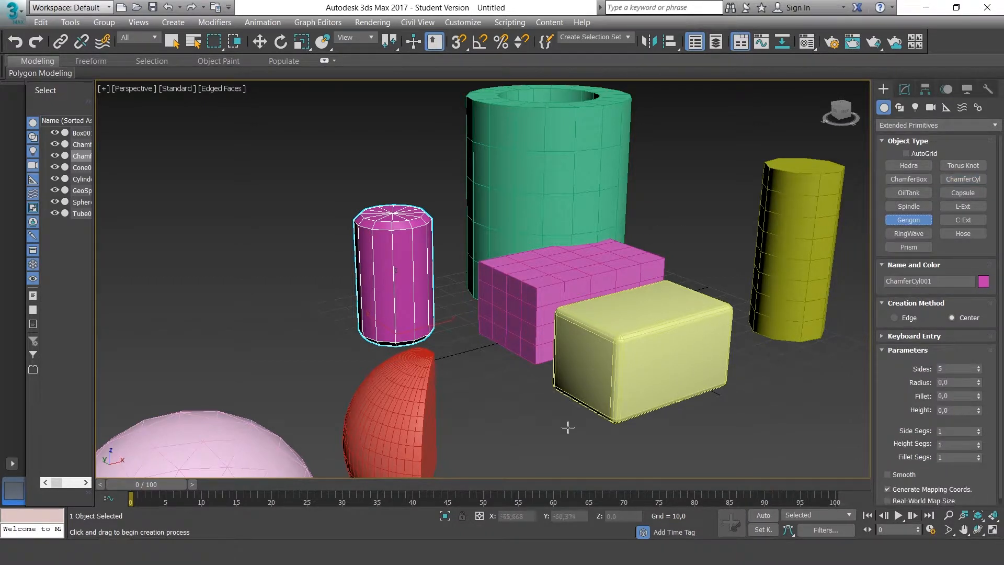
left_click_drag(515, 441, 511, 421)
left_click(515, 340)
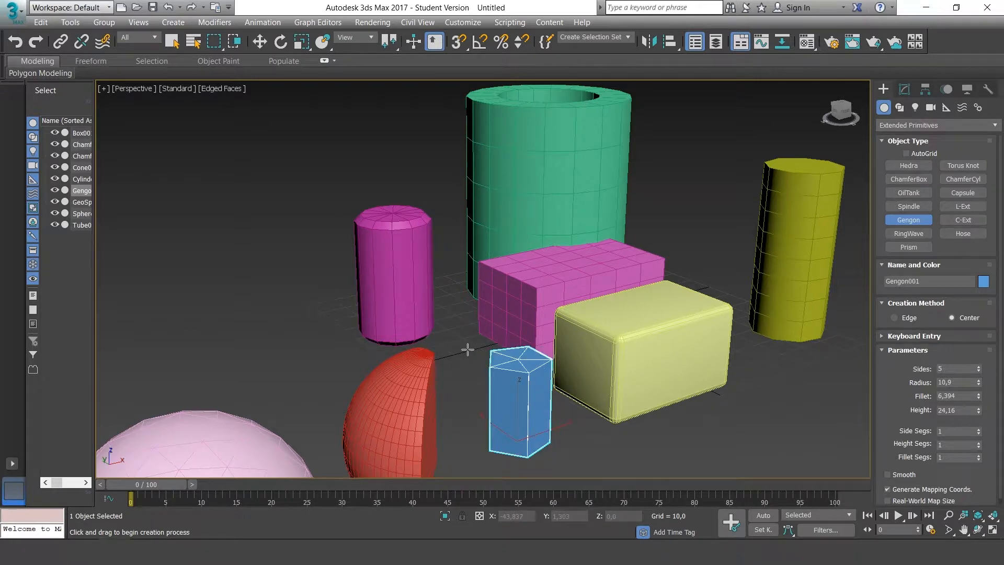
left_click(499, 348)
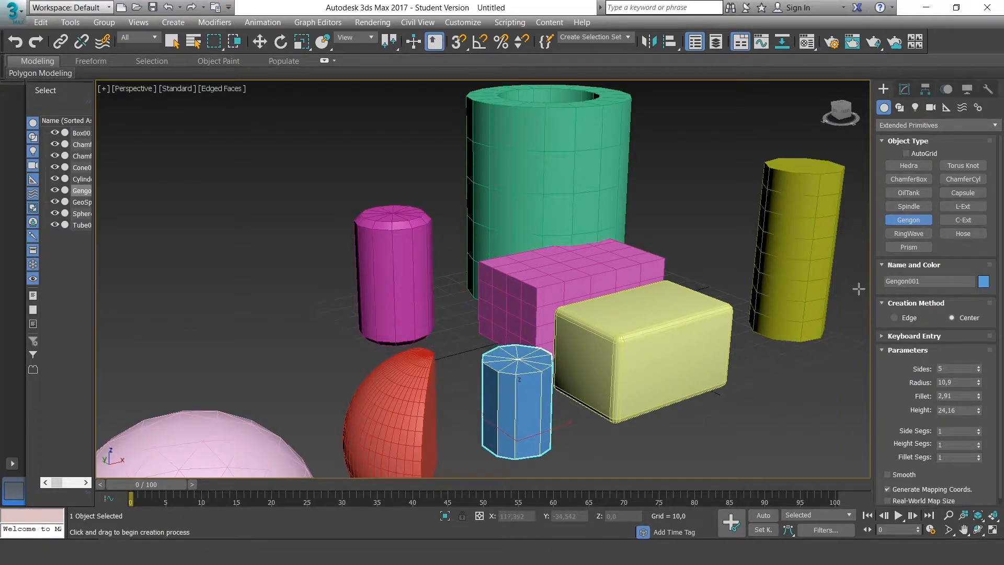
- Draw an L-Ext with sides of about 24 and 47, about 9 high and 7 wide, on the empty area beyond the ChamferCyl
scroll(753, 318, "down", 3)
middle_click_drag(753, 318, 797, 366, "alt")
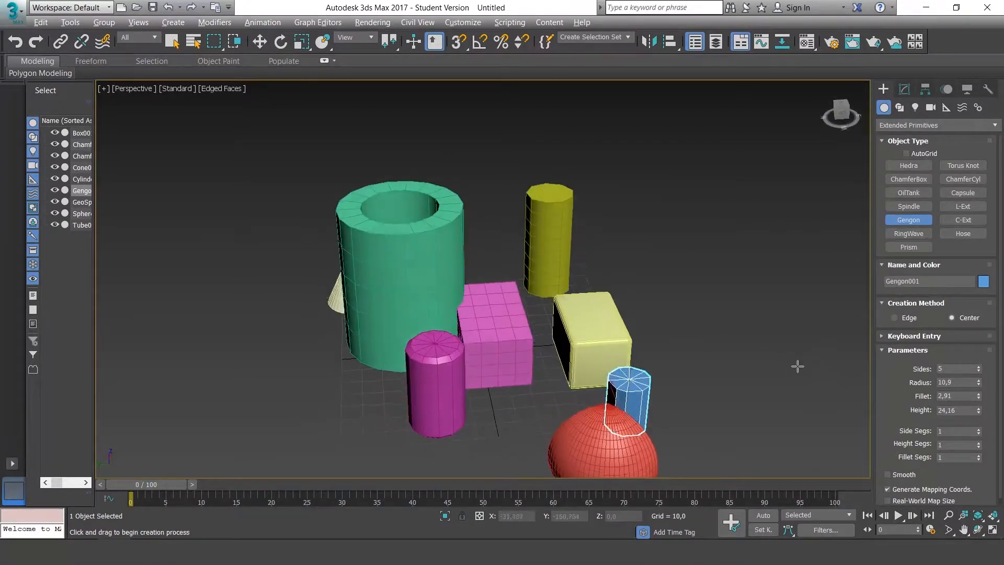
middle_click_drag(723, 375, 782, 321)
left_click(974, 207)
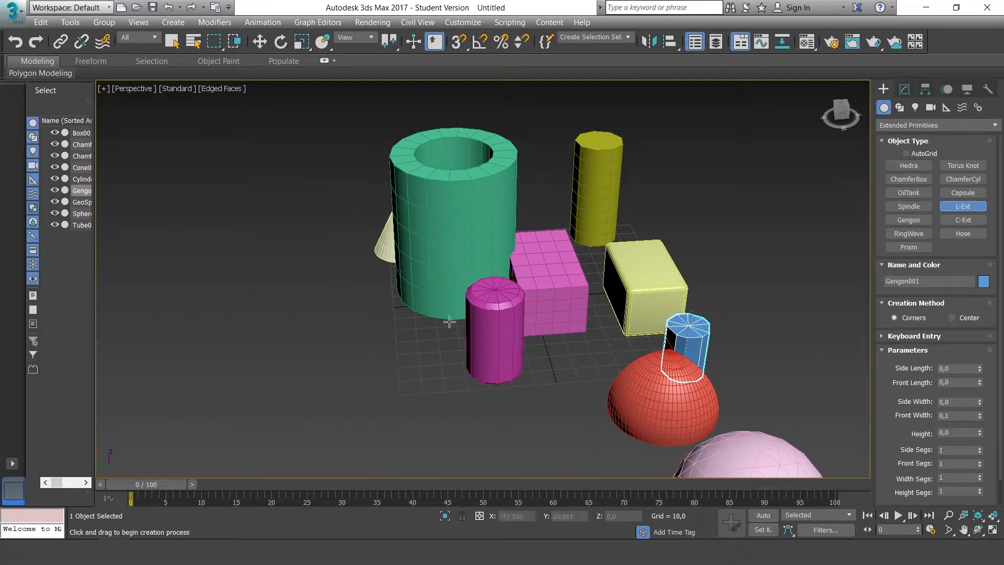
left_click_drag(353, 375, 412, 442)
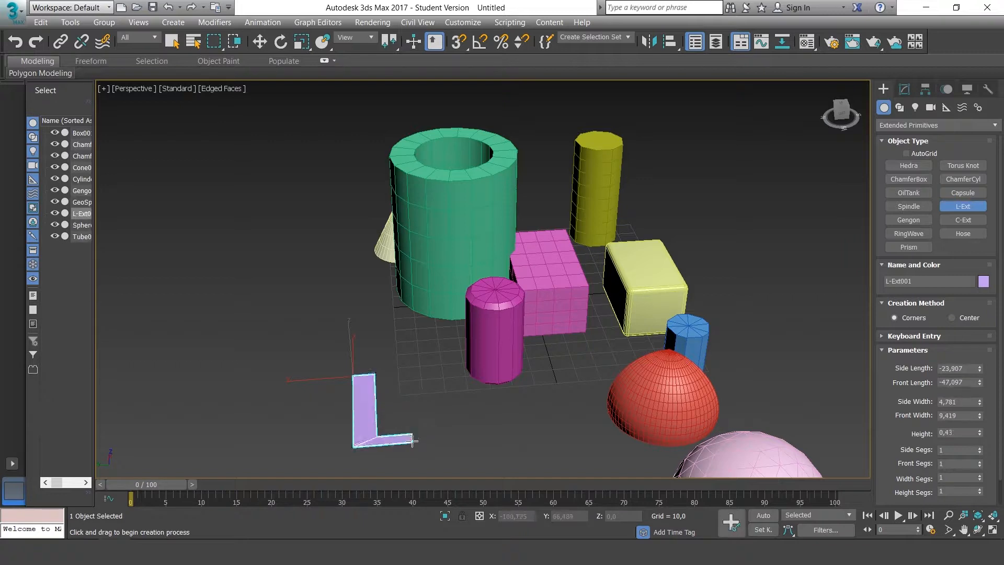
left_click(411, 425)
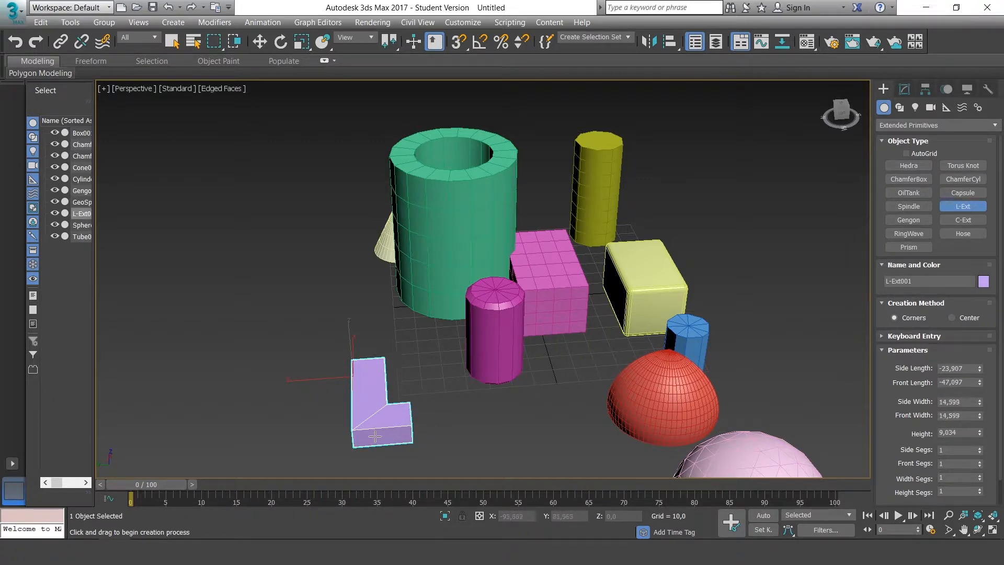
left_click(393, 421)
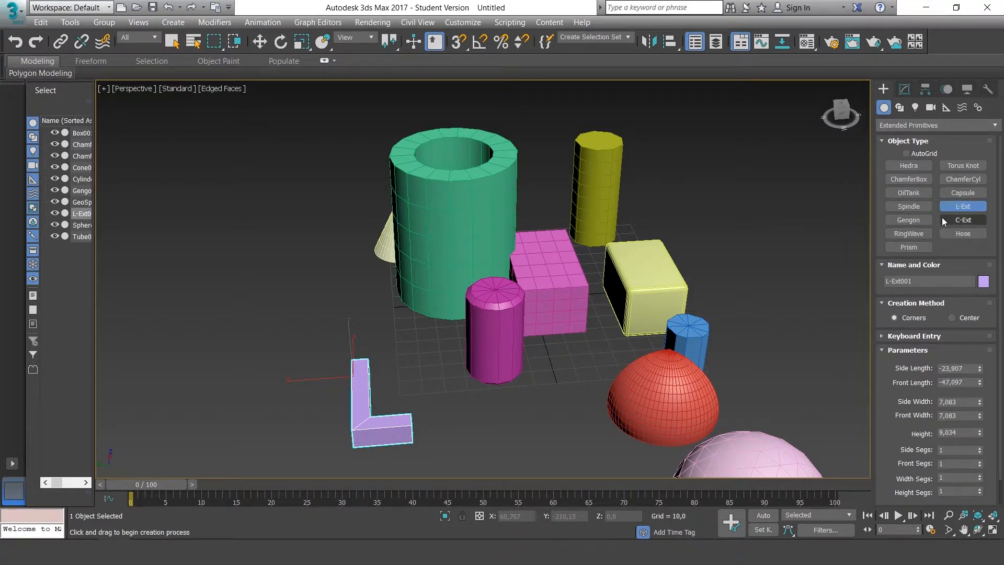
- Draw a thin-walled C-Ext about 31 by 14 and 13 high near the L-Ext
left_click(957, 219)
left_click_drag(308, 308, 338, 344)
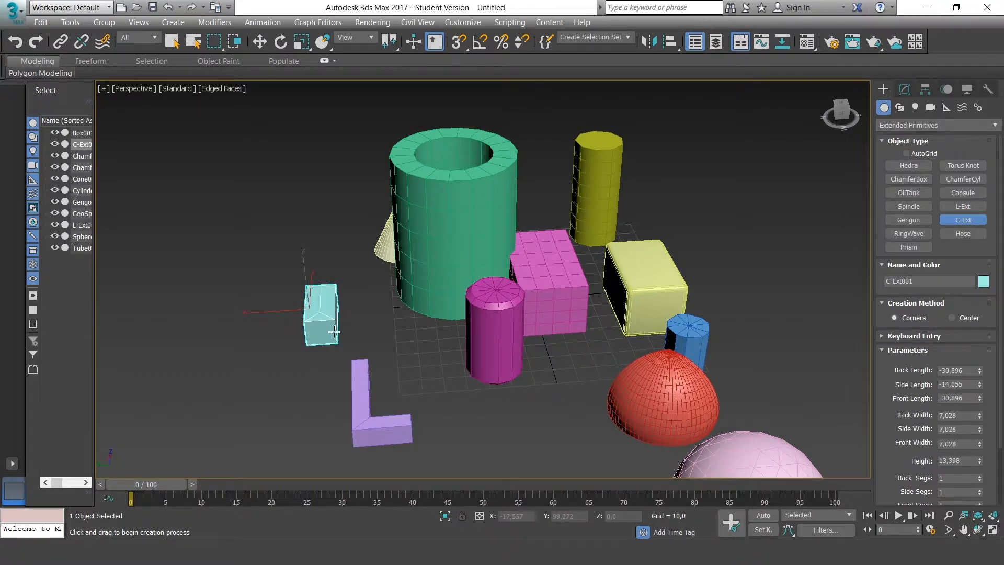
- Draw a RingWave about 10,4 in radius with a ring width of about 1,2 between the ChamferCyl and the red dome
left_click(917, 233)
left_click_drag(572, 372, 573, 363)
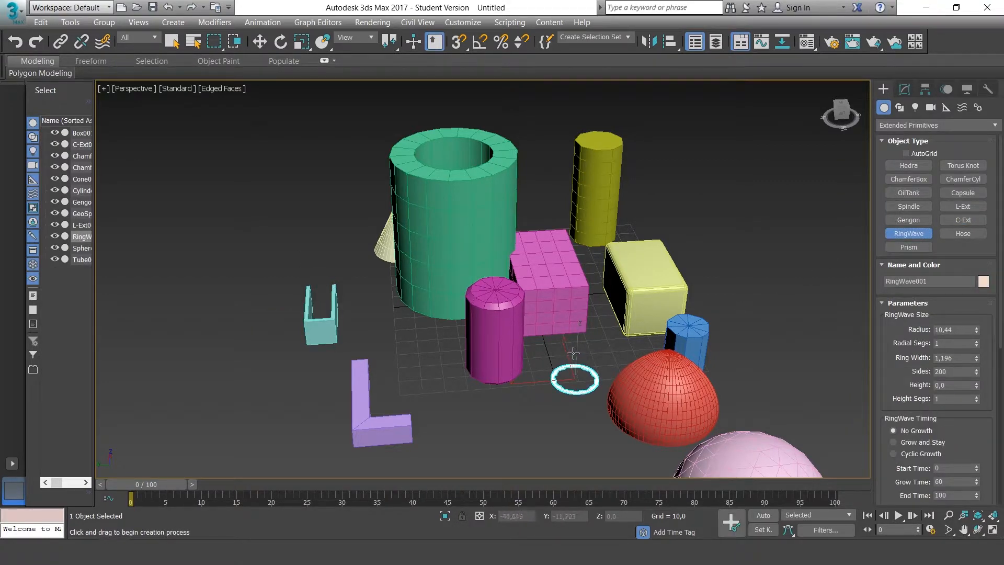
middle_click_drag(650, 360, 905, 327, "alt")
scroll(724, 294, "up", 3)
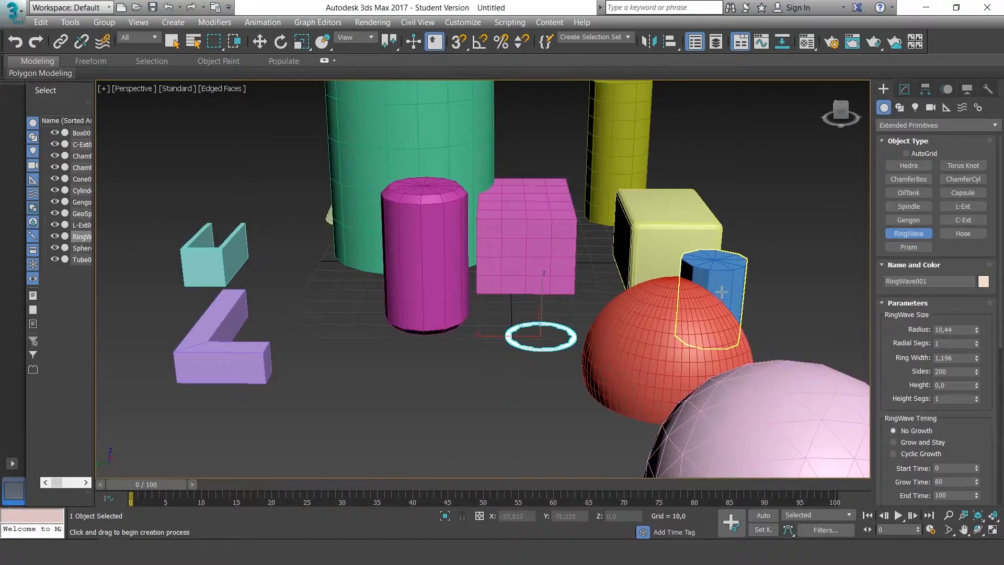
middle_click_drag(723, 291, 670, 303, "alt")
scroll(642, 298, "down", 4)
scroll(418, 291, "down", 3)
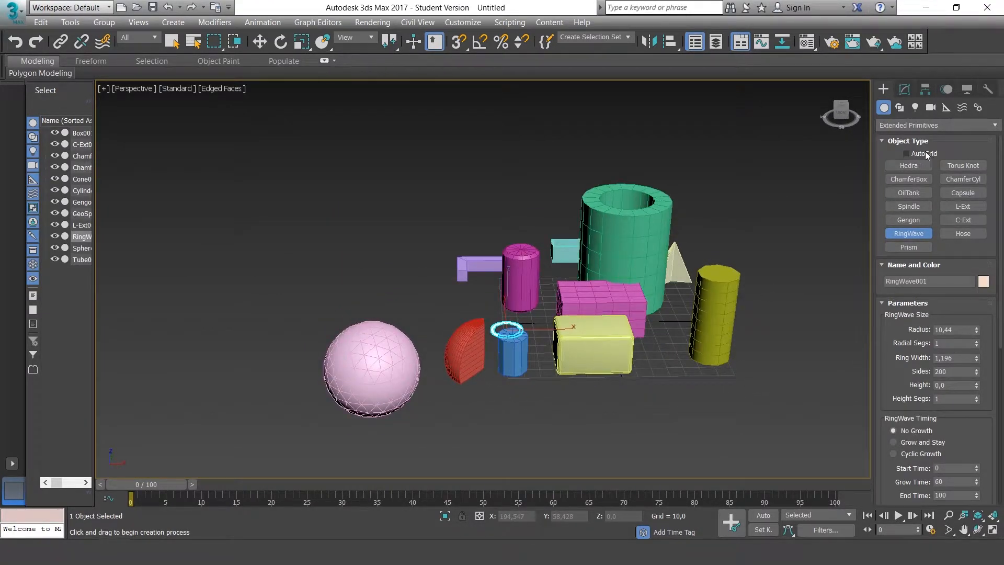
- Delete all objects from the scene and return the geometry category to Standard Primitives
left_click(912, 234)
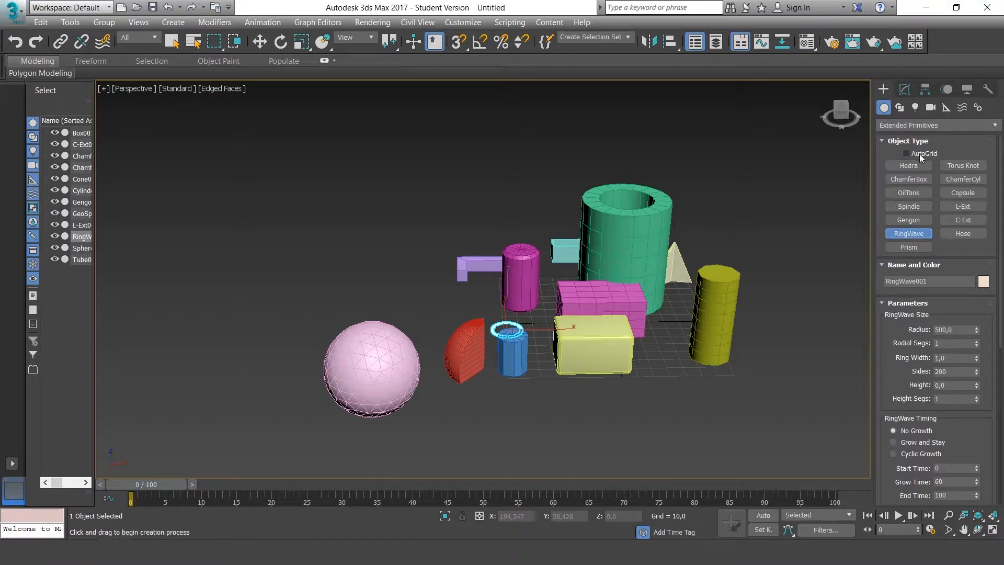
left_click(260, 44)
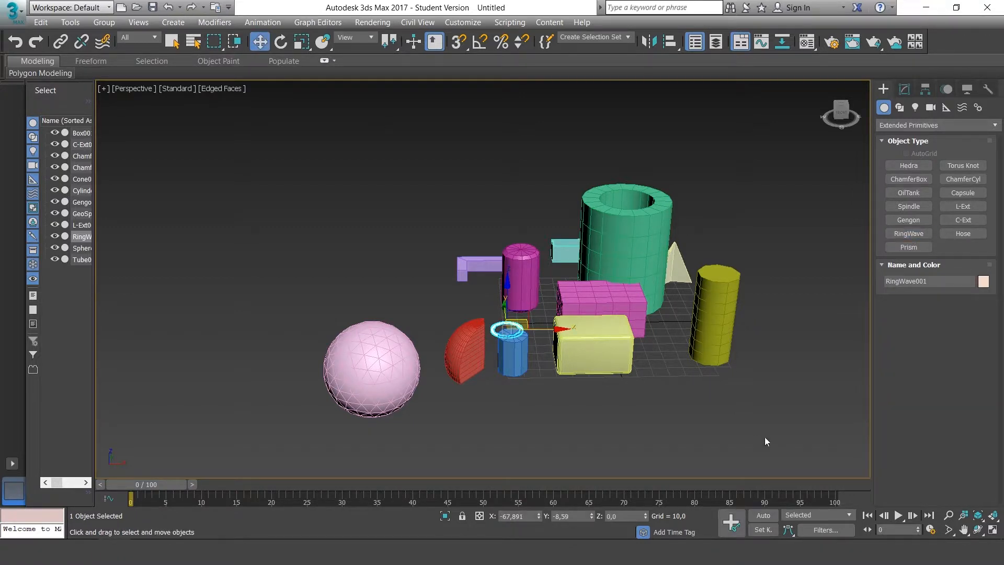
left_click_drag(283, 171, 283, 172)
key("Delete")
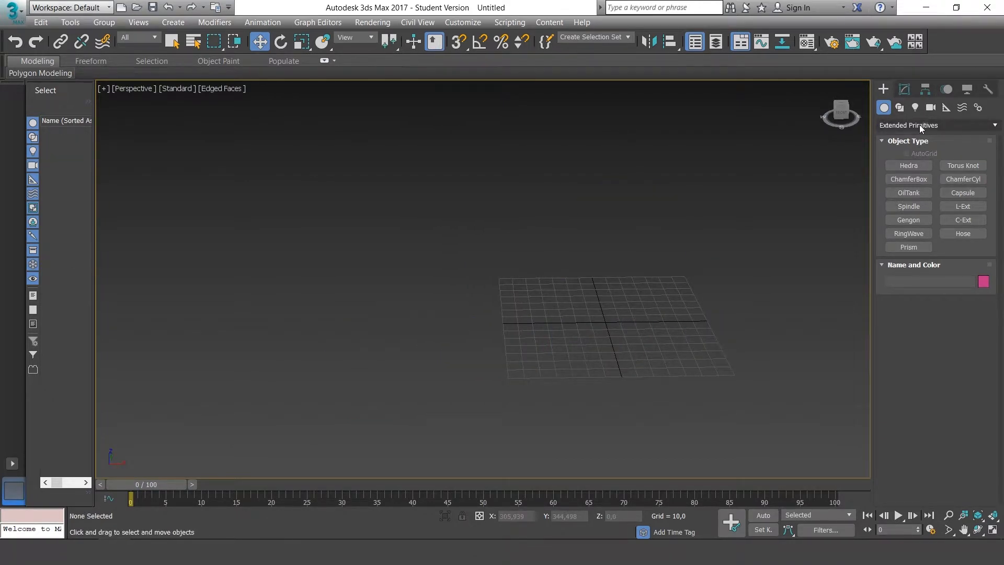
left_click(919, 128)
left_click(918, 140)
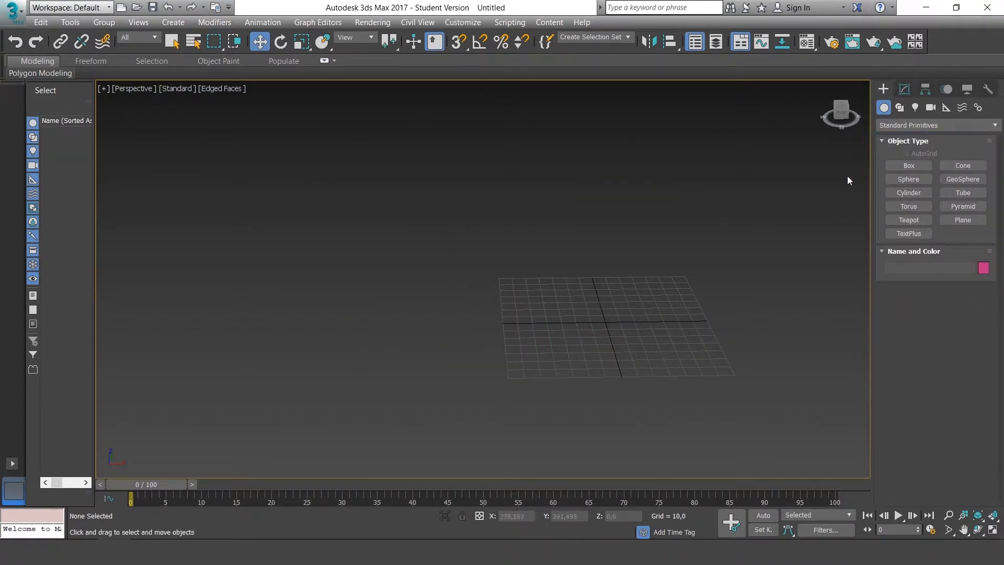
- Draw a box about 55 by 36 and 33 high on the grid and set its length, width and height segments to 1
left_click(908, 166)
left_click_drag(614, 341, 554, 296)
middle_click_drag(773, 313, 667, 292, "alt")
scroll(587, 265, "up", 3)
middle_click_drag(587, 264, 649, 268, "alt")
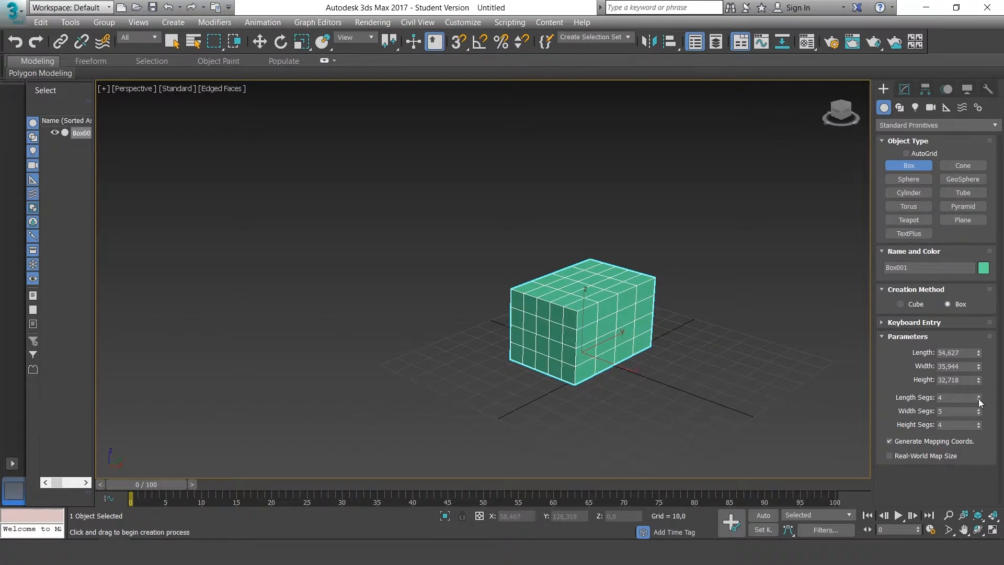
left_click_drag(979, 398, 981, 428)
right_click(979, 427)
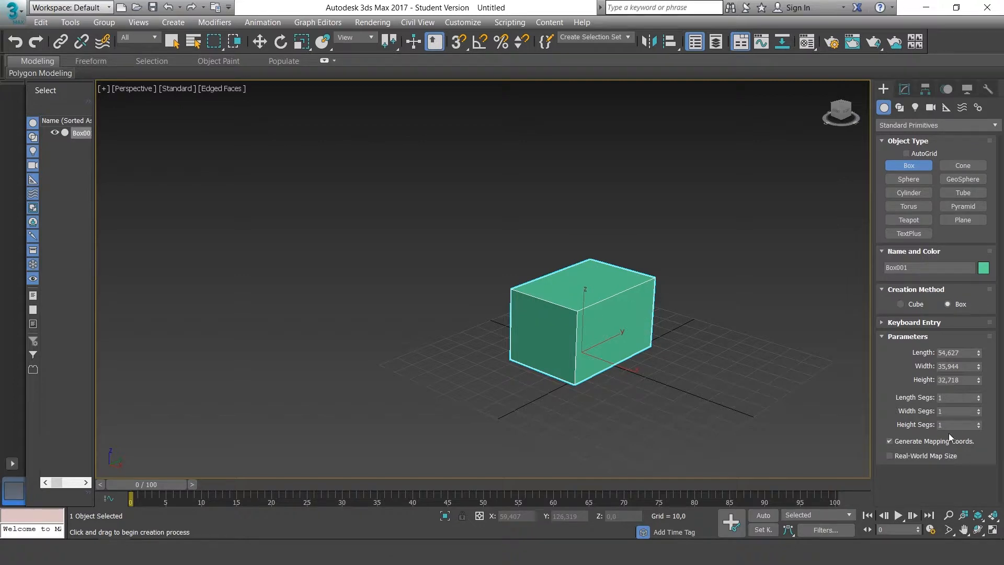
- Turn on AutoGrid and draw a box about 20 by 11 and 7 high on the top face of the large box
middle_click_drag(682, 296, 840, 207, "alt")
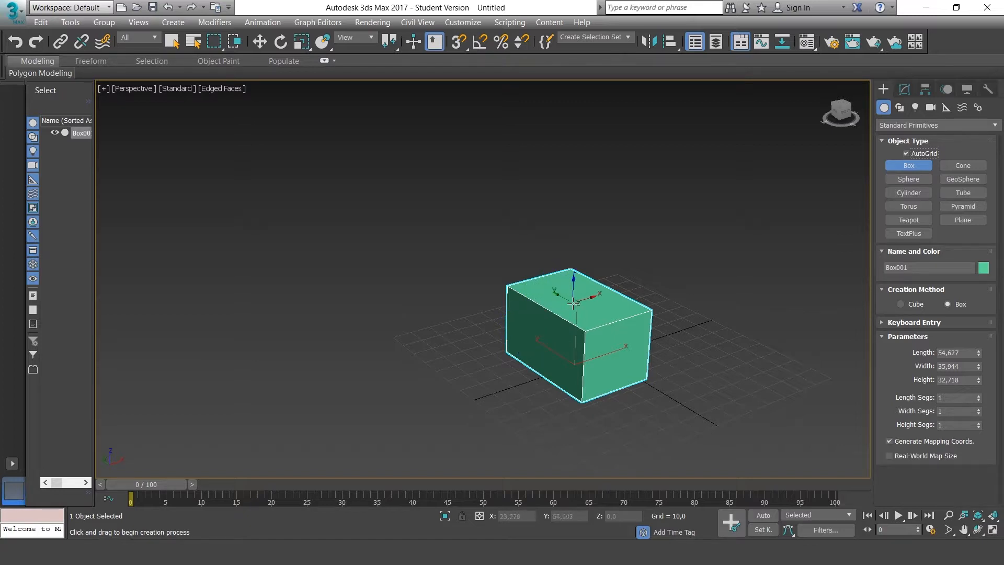
middle_click_drag(618, 339, 654, 336, "alt")
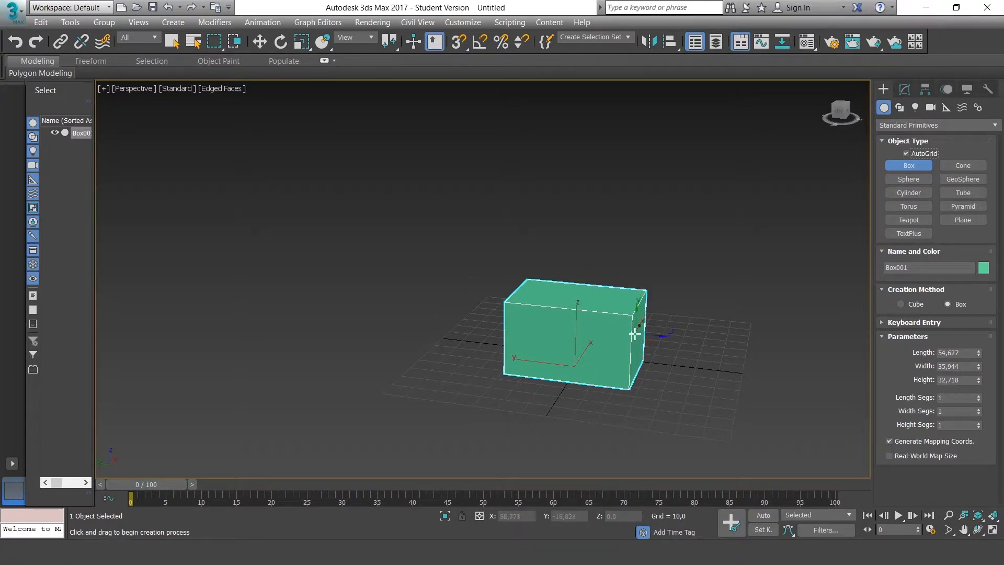
middle_click_drag(681, 306, 790, 299, "alt")
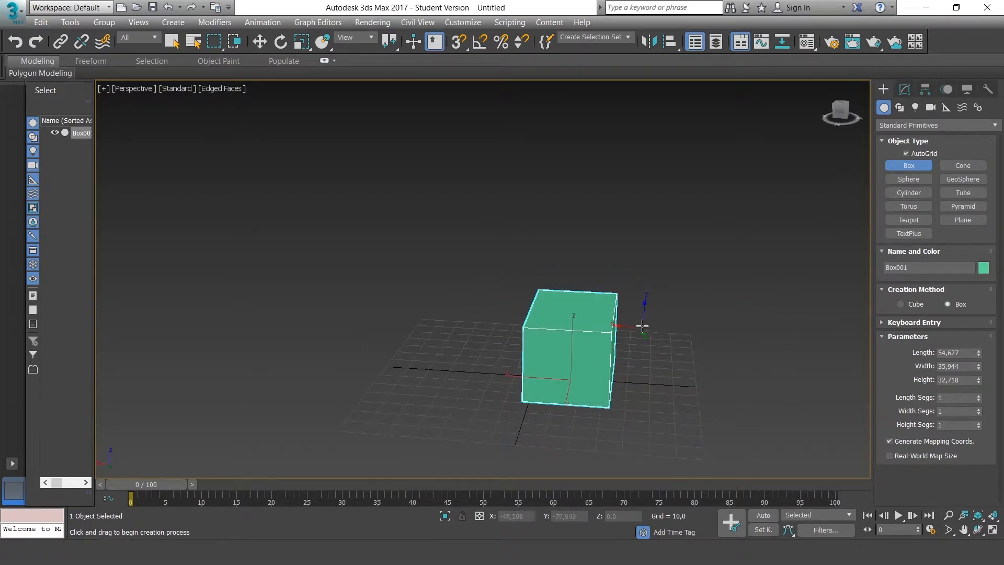
middle_click_drag(642, 326, 625, 299, "alt")
scroll(631, 298, "up", 4)
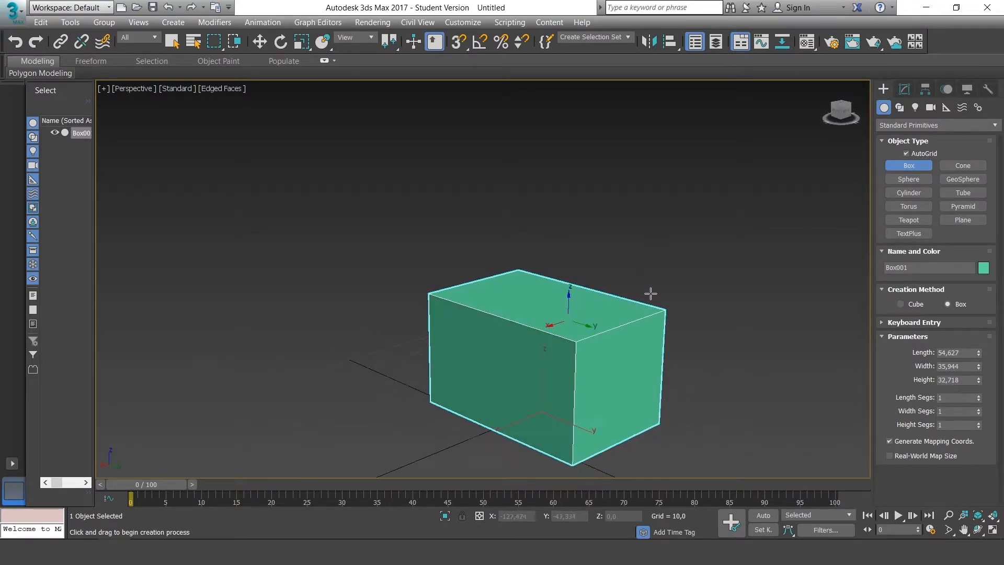
left_click_drag(569, 313, 543, 289)
left_click(542, 283)
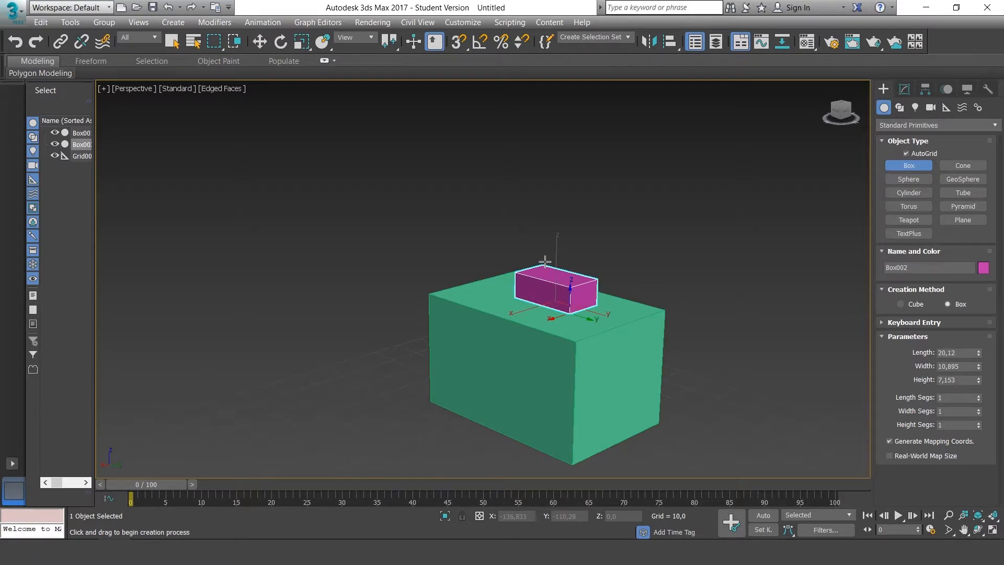
left_click(543, 262)
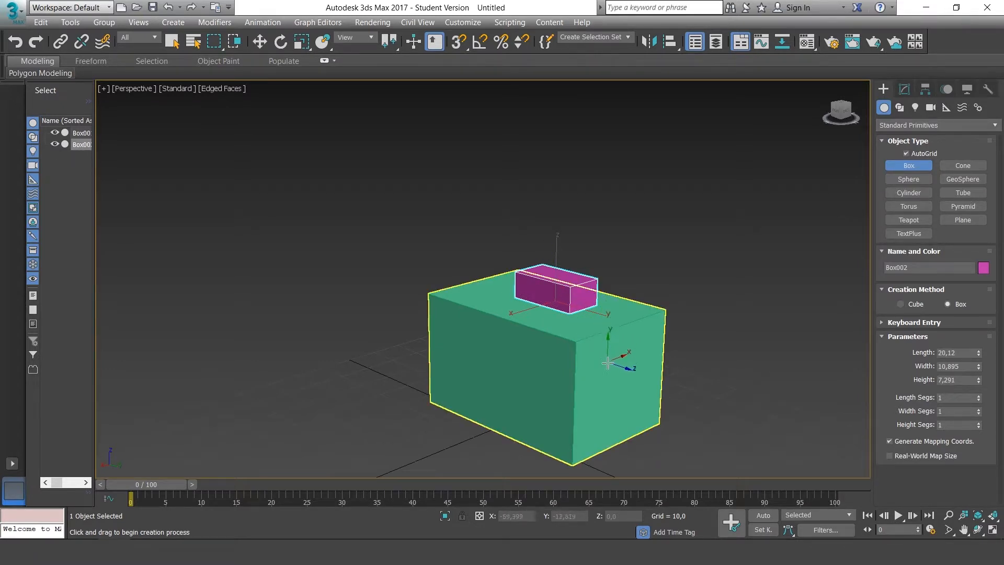
- Draw boxes on two side faces of the large box: about 9 by 8 by 6 on the short face, 9 by 8 by 8 on the long face
left_click_drag(607, 363, 639, 396)
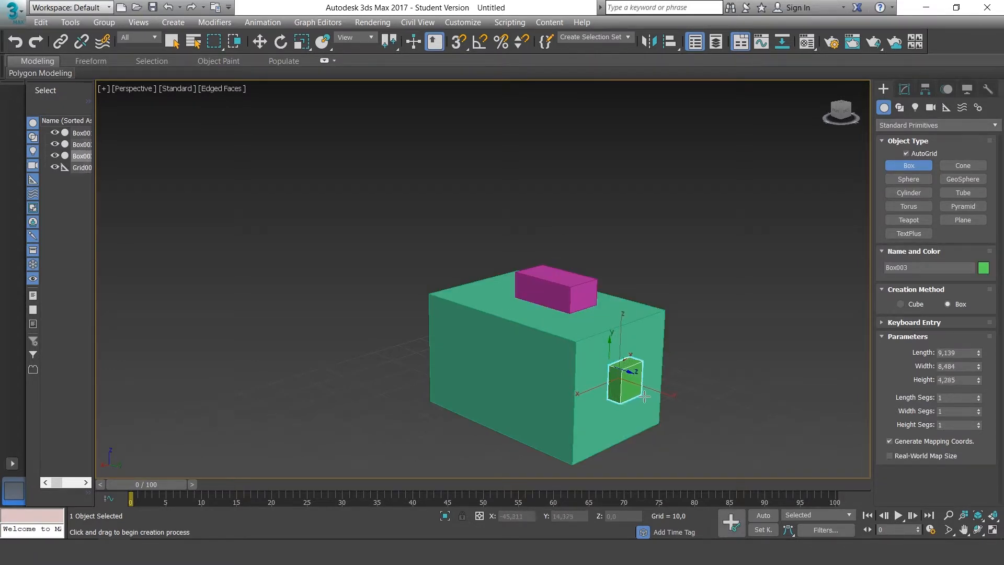
left_click(640, 391)
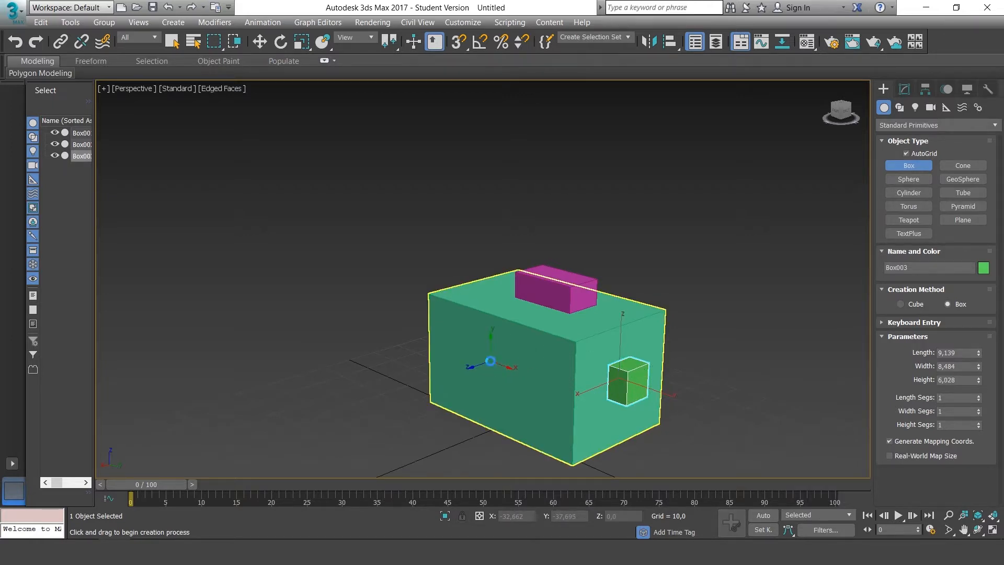
left_click_drag(490, 361, 512, 401)
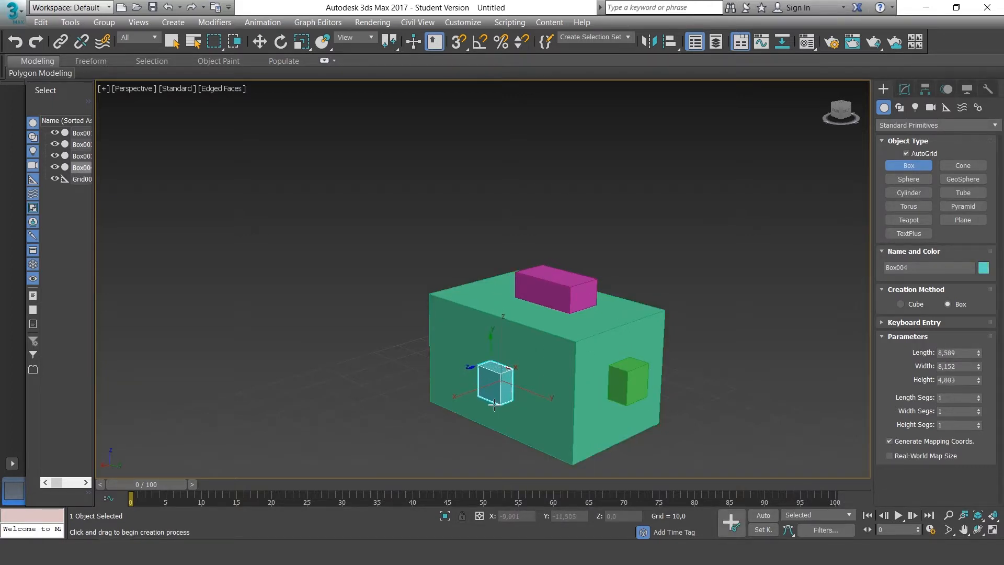
left_click(473, 413)
- Examine from several sides how the three small boxes sit on the faces of the large box
middle_click_drag(753, 355, 721, 313, "alt")
middle_click_drag(702, 292, 758, 293, "alt")
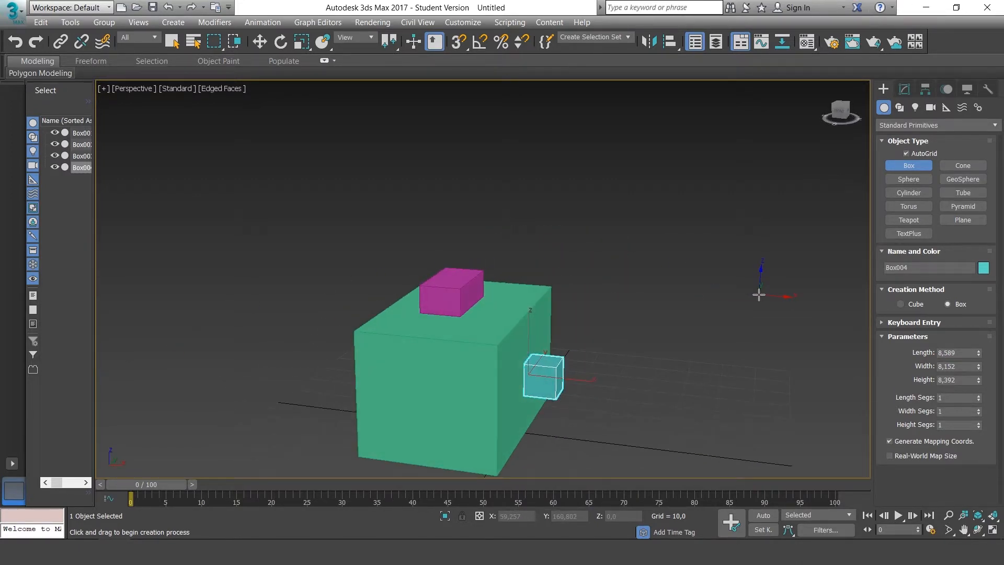
middle_click_drag(598, 304, 661, 299, "alt")
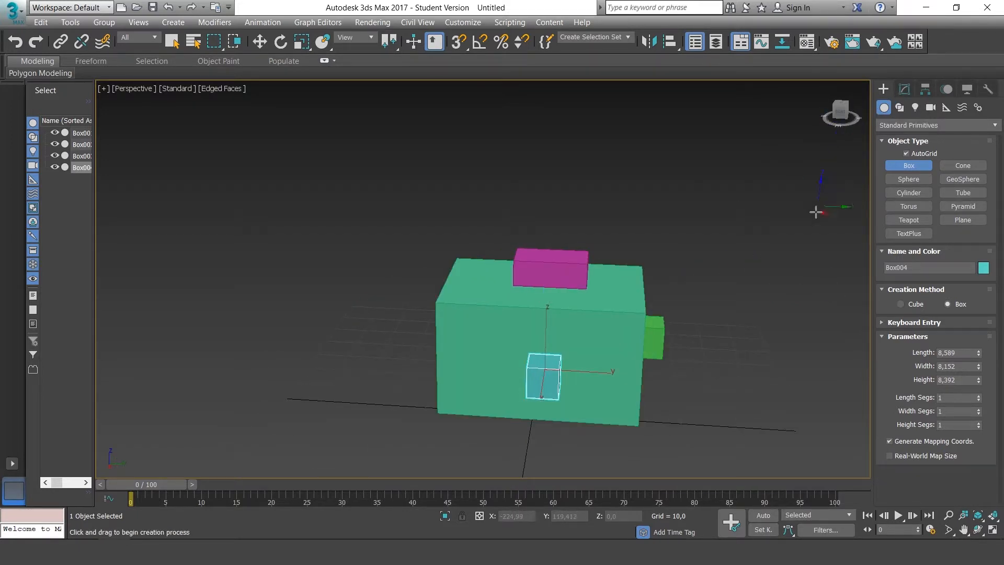
middle_click_drag(811, 242, 724, 250, "alt")
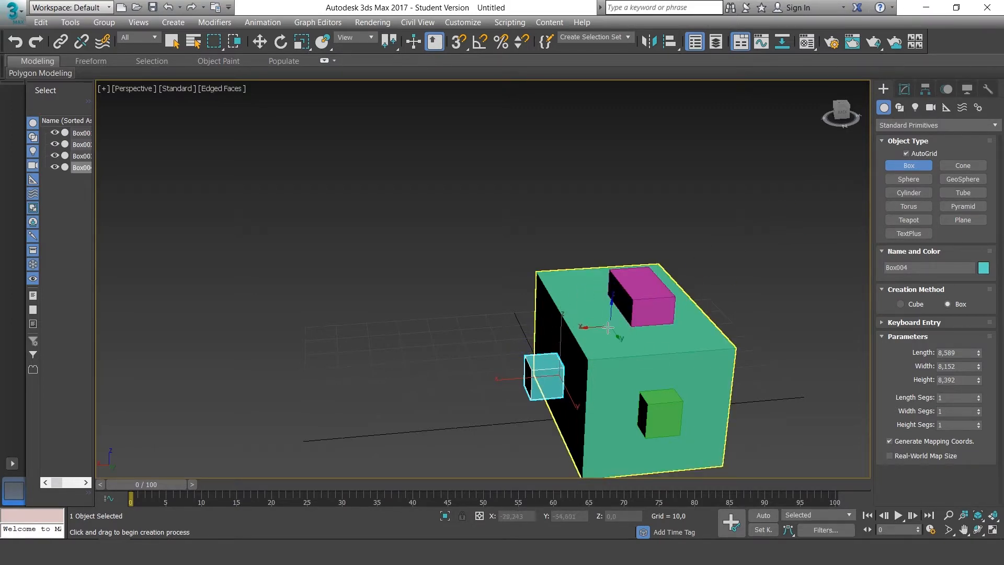
middle_click_drag(651, 345, 664, 293, "alt")
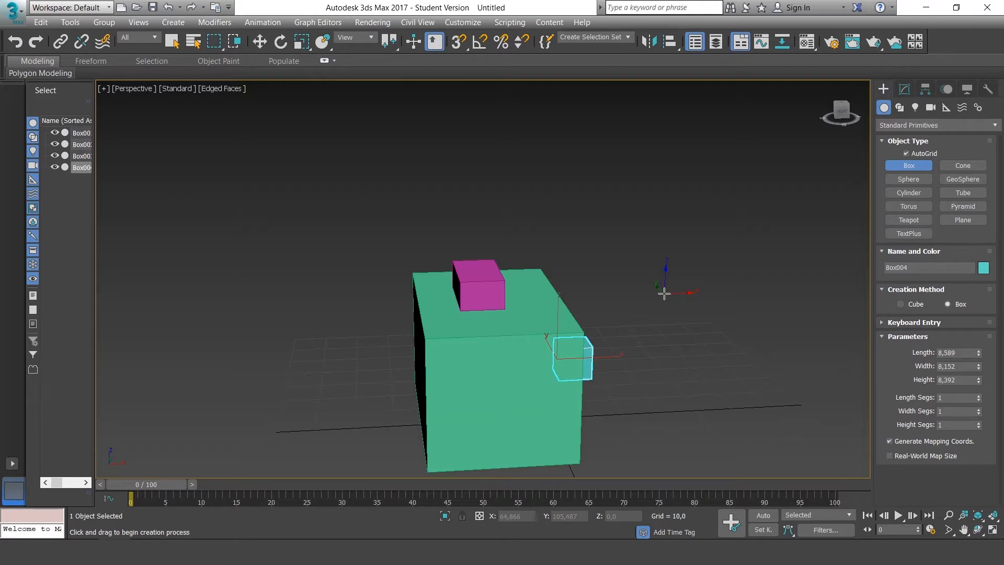
middle_click_drag(679, 291, 672, 267, "alt")
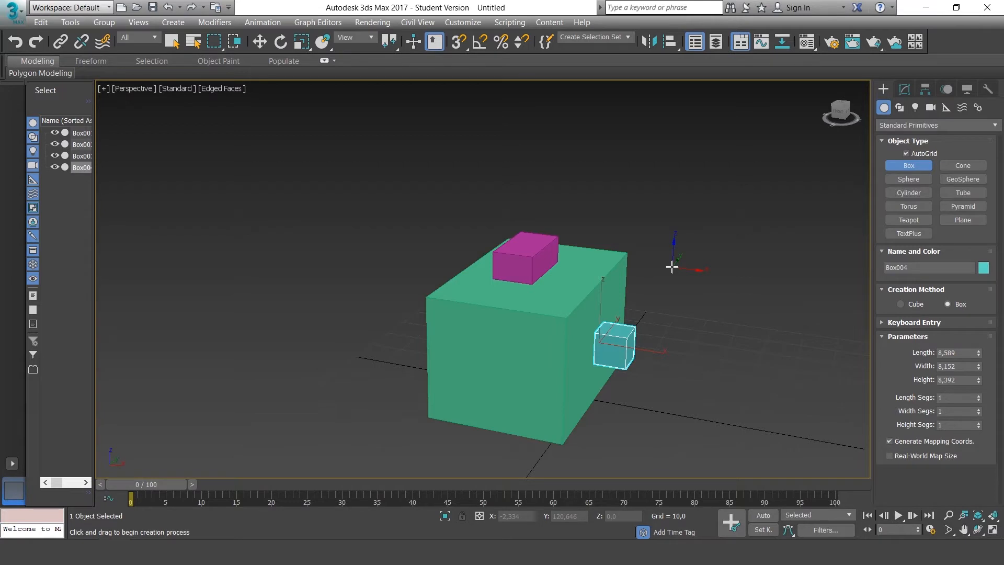
middle_click_drag(730, 245, 656, 244, "alt")
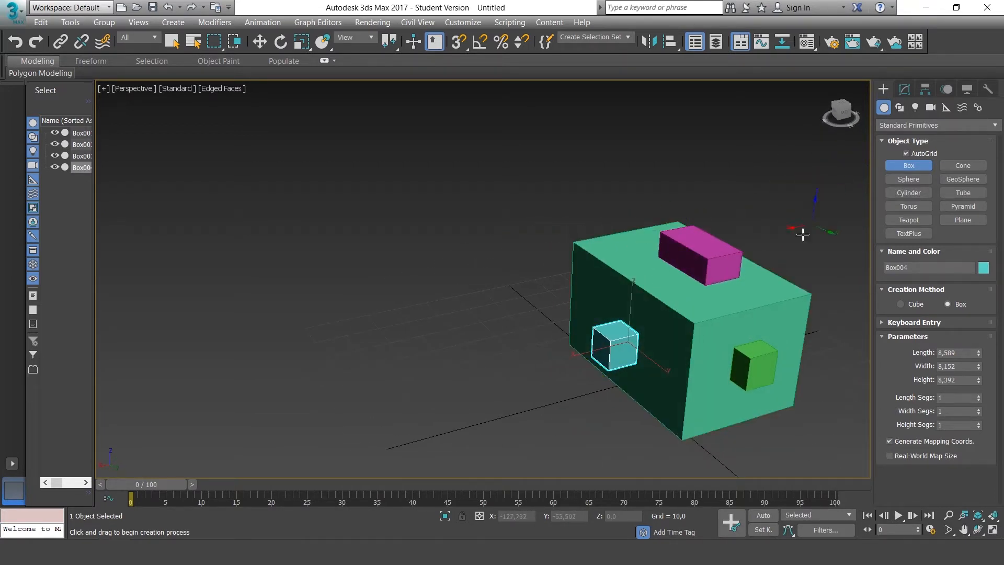
middle_click_drag(803, 234, 743, 239)
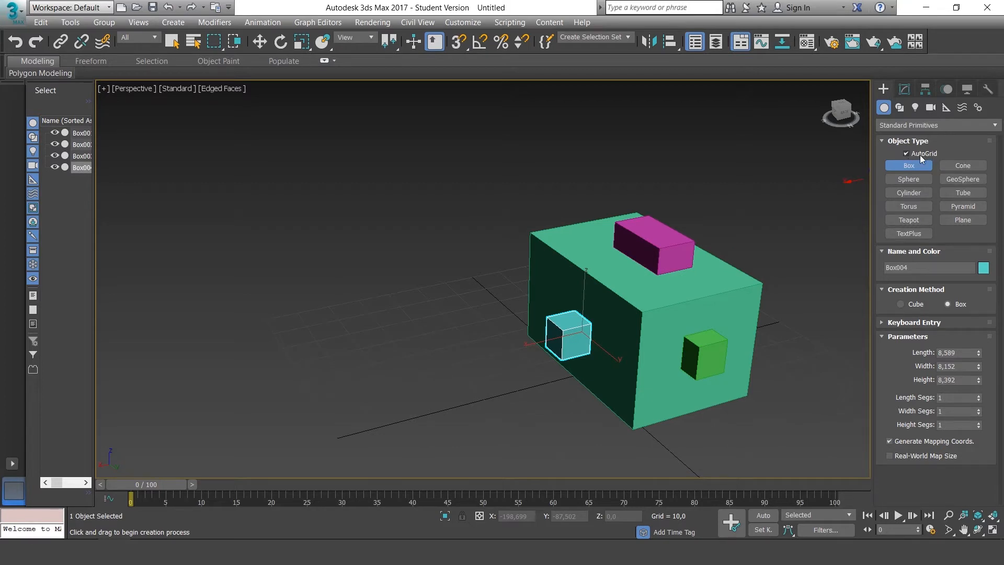
middle_click_drag(797, 233, 798, 222, "alt")
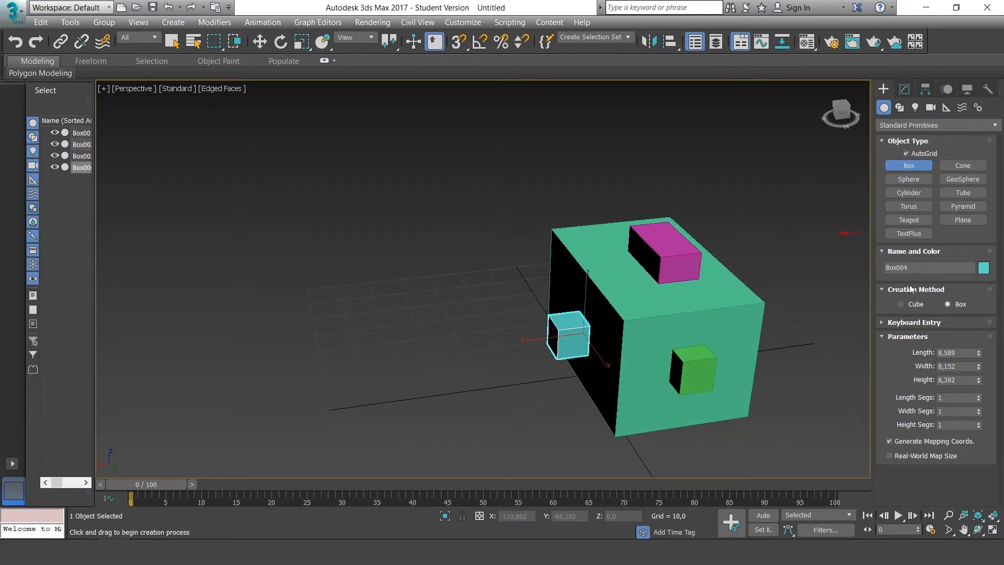
left_click(903, 91)
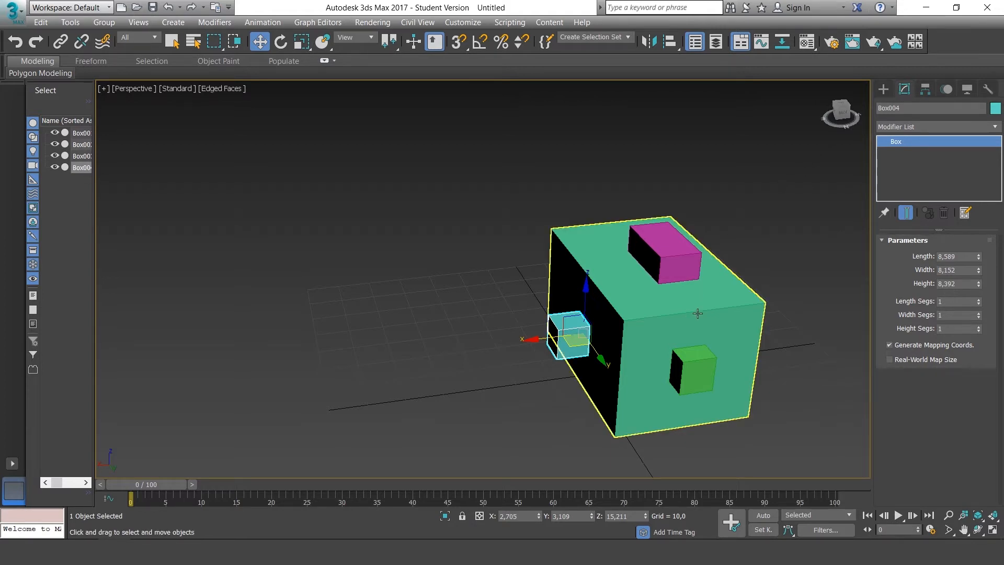
left_click(883, 89)
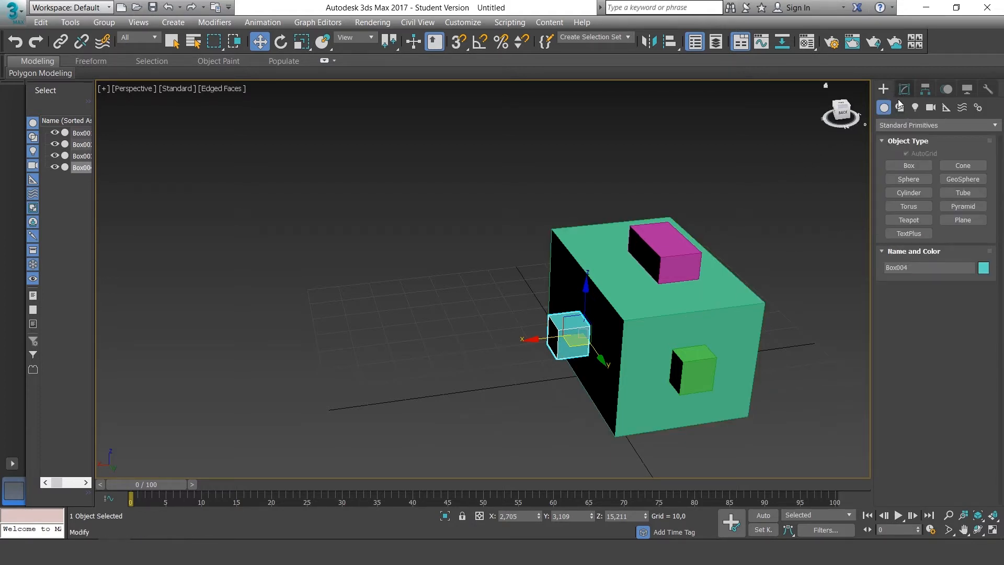
left_click(900, 93)
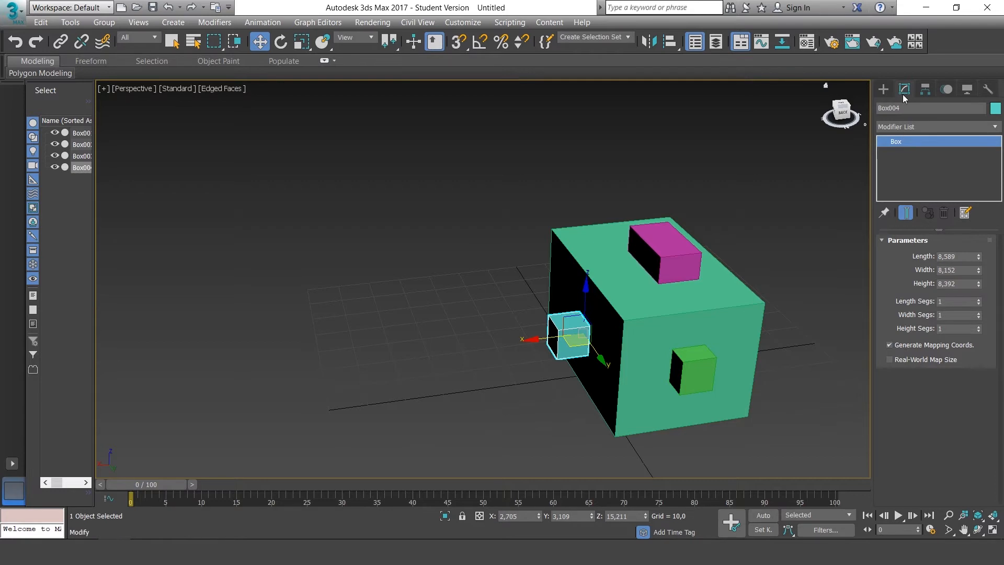
left_click(882, 88)
- Draw a cone with a base radius of about 10, a top radius of about 0,9 and a height of about 24 beside the large box
left_click(966, 167)
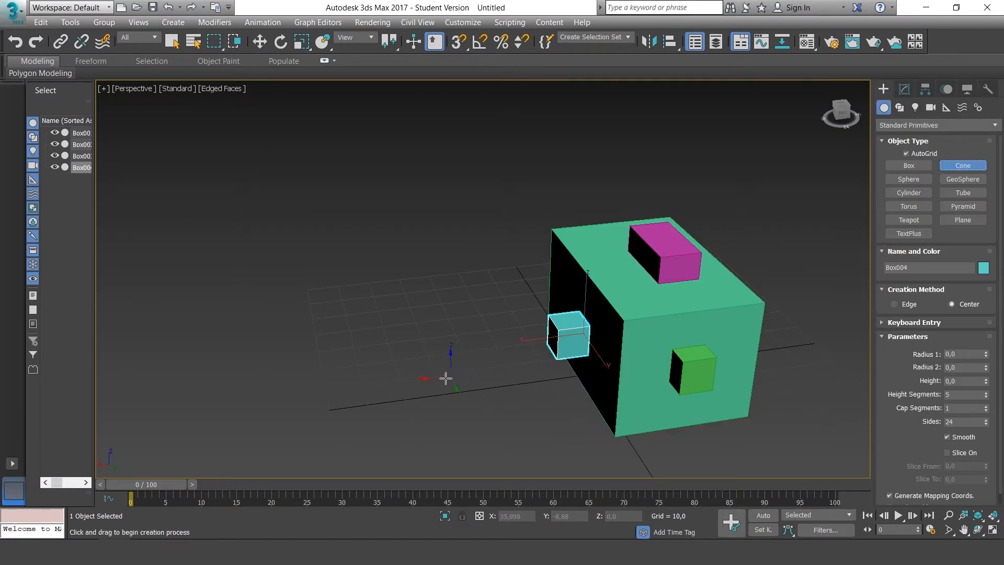
left_click_drag(428, 388, 413, 368)
left_click(417, 287)
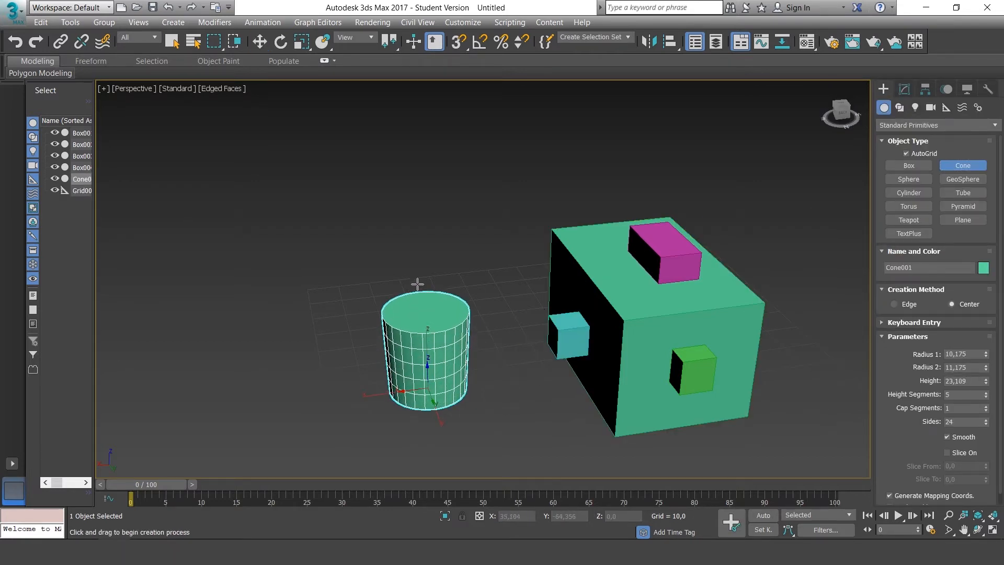
left_click(420, 313)
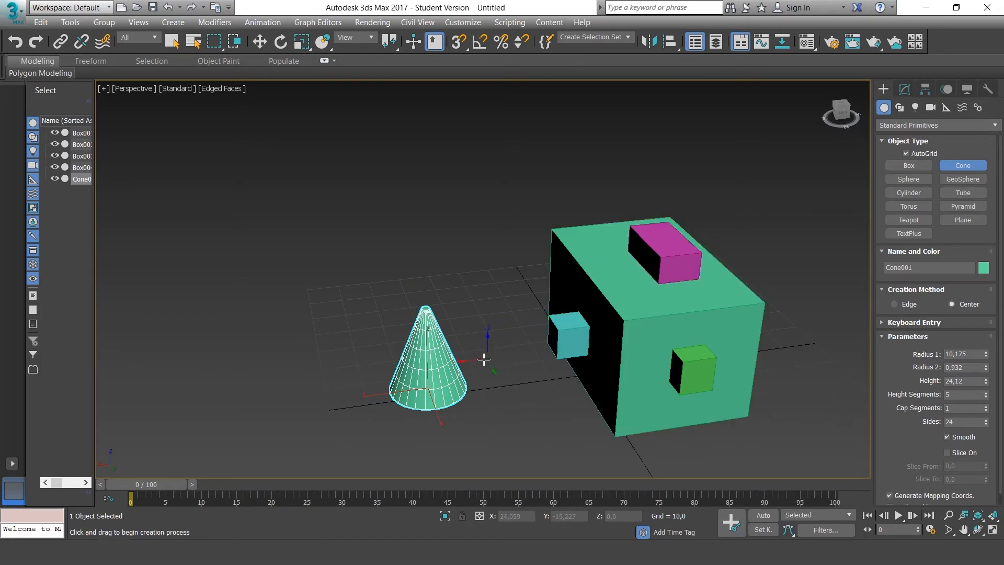
- Draw a small pointed cone with a base radius of about 2 and a height of about 8 on the sloped surface of the first cone
left_click_drag(440, 379, 448, 385)
left_click(474, 394)
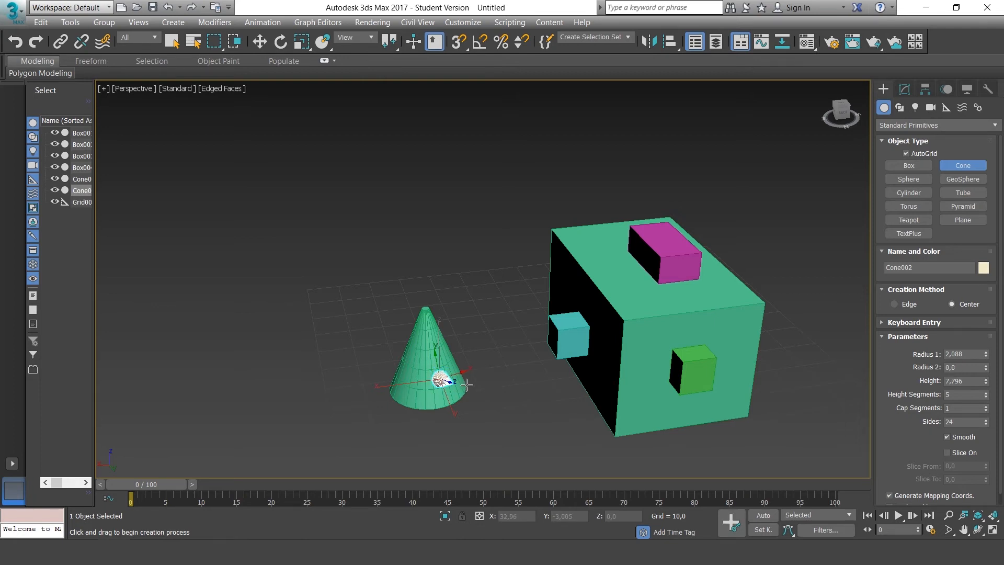
left_click(443, 380)
- Examine up close and from different angles how the small cone is attached to the large cone's surface
middle_click_drag(442, 381, 587, 297, "alt")
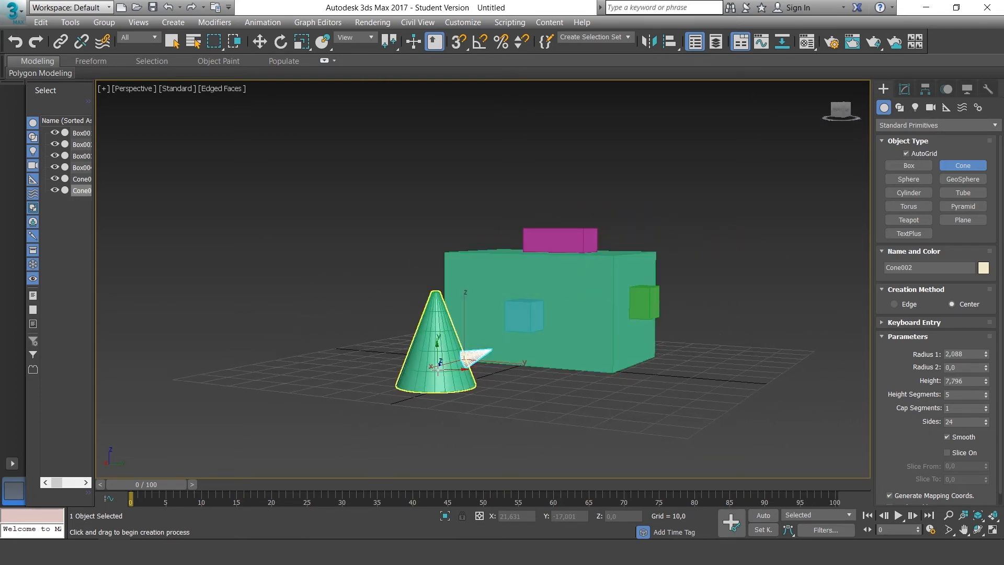
scroll(437, 371, "up", 4)
scroll(540, 348, "up", 1)
middle_click_drag(617, 347, 648, 355, "alt")
scroll(771, 339, "down", 5)
scroll(770, 338, "down", 6)
middle_click_drag(818, 328, 681, 336, "alt")
scroll(670, 335, "up", 8)
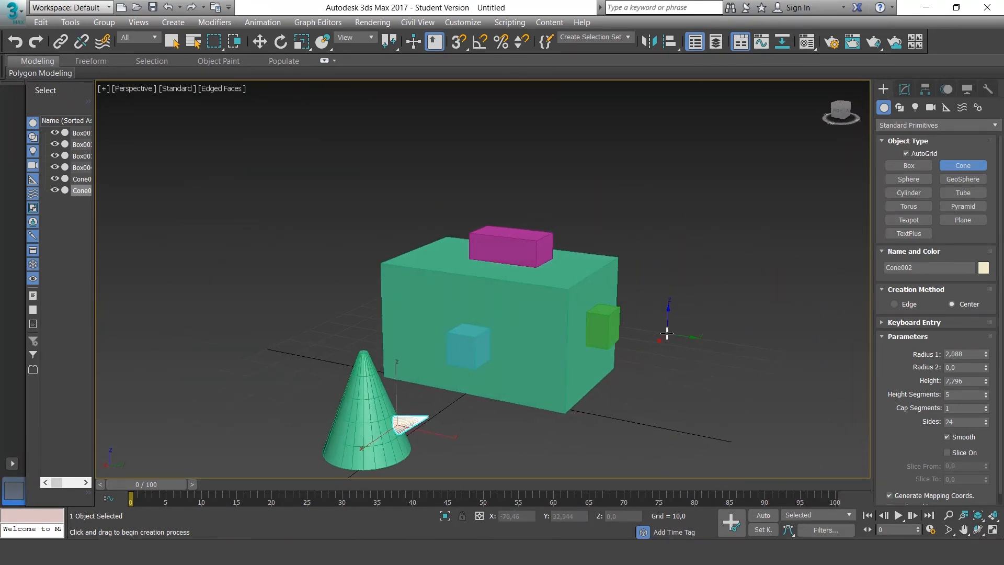